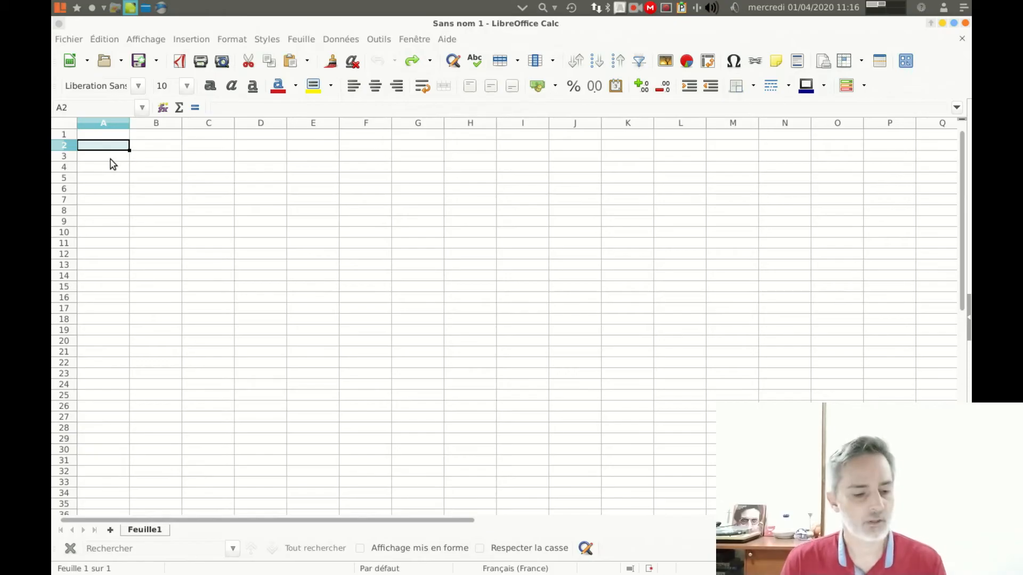
Enter the column headings "distances réelles" in A2 and "distances image" in B2
type("dista")
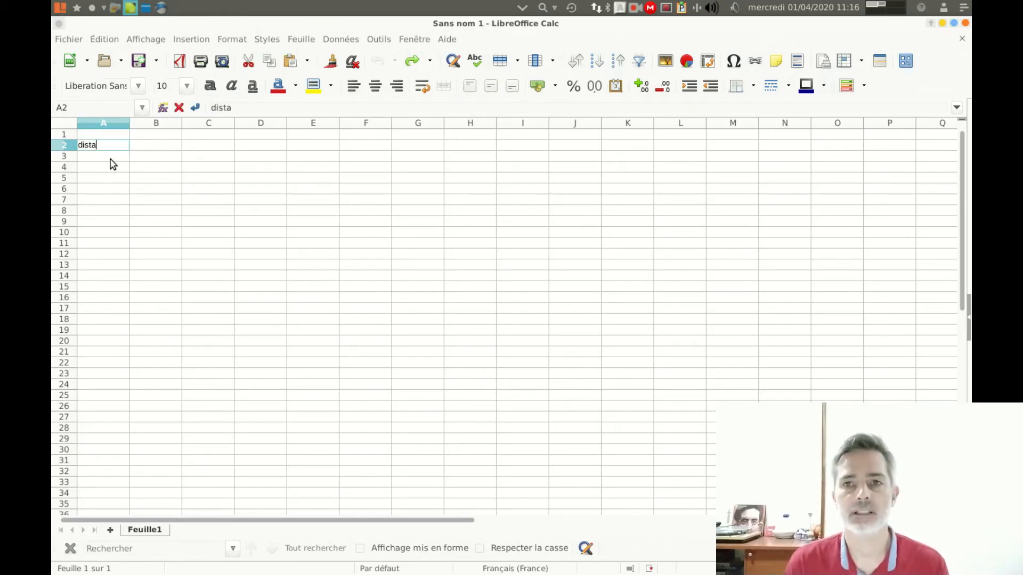
type("nces ré")
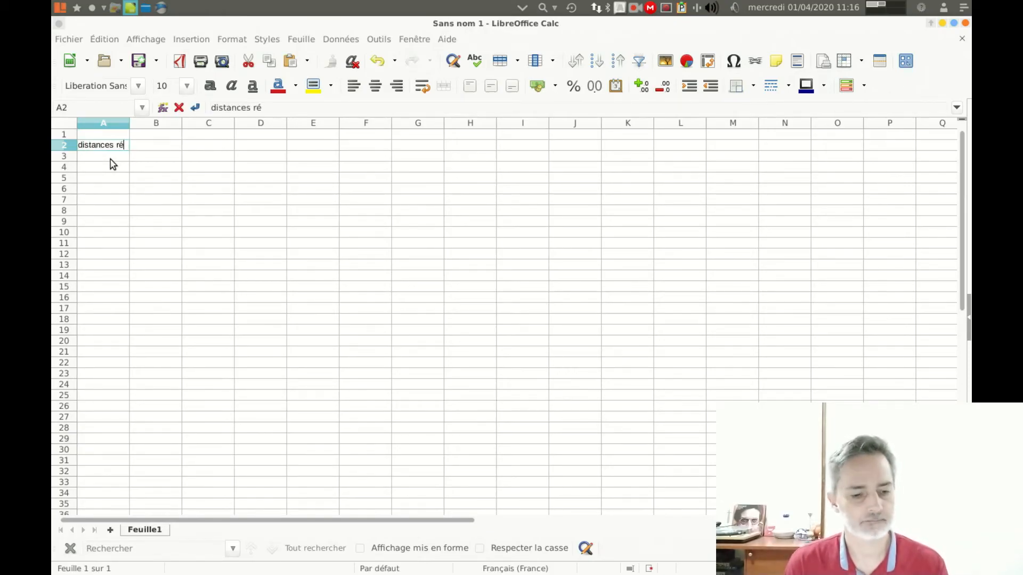
type("elles")
key("Return")
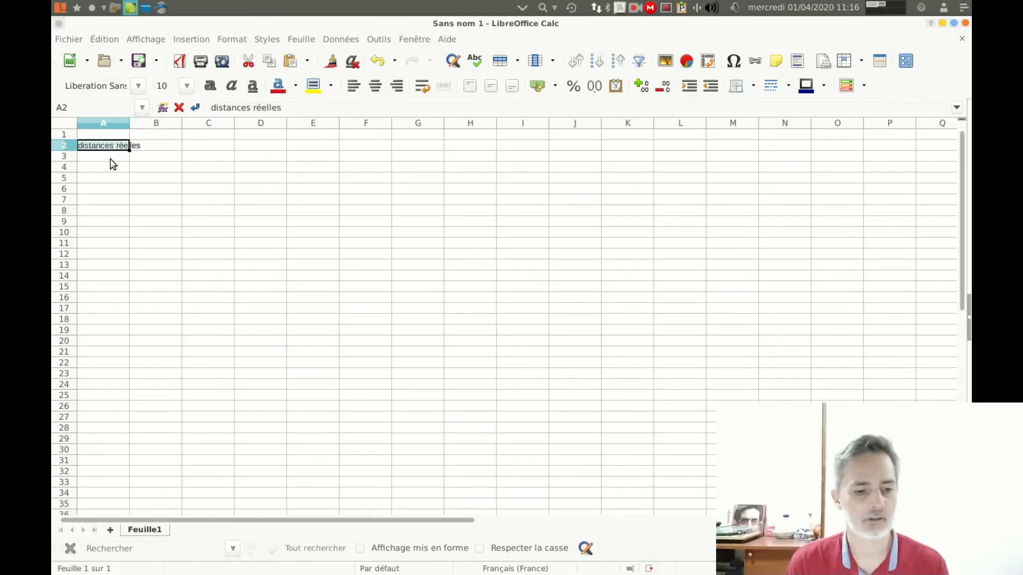
key("Tab")
type("d")
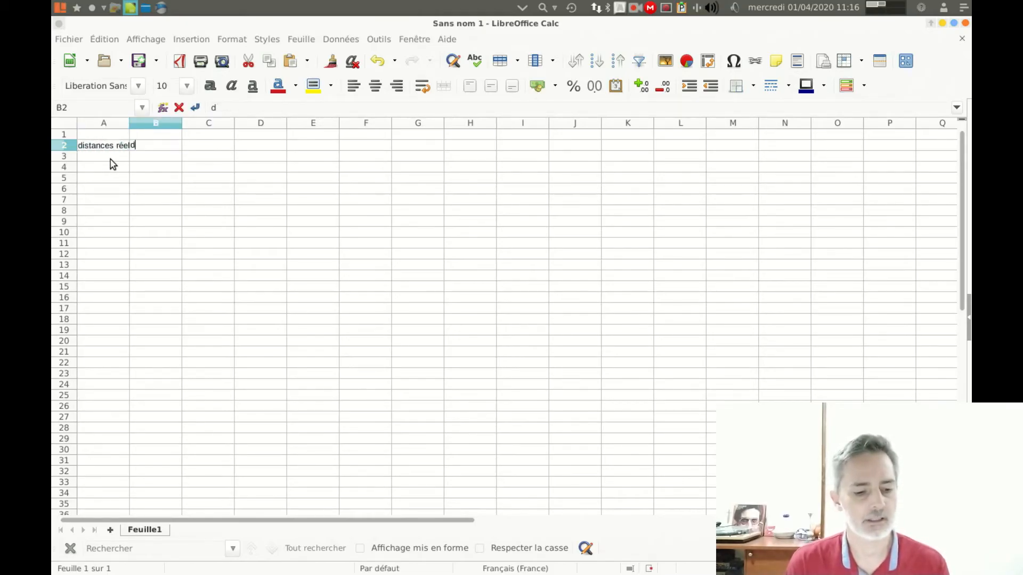
type("istances ")
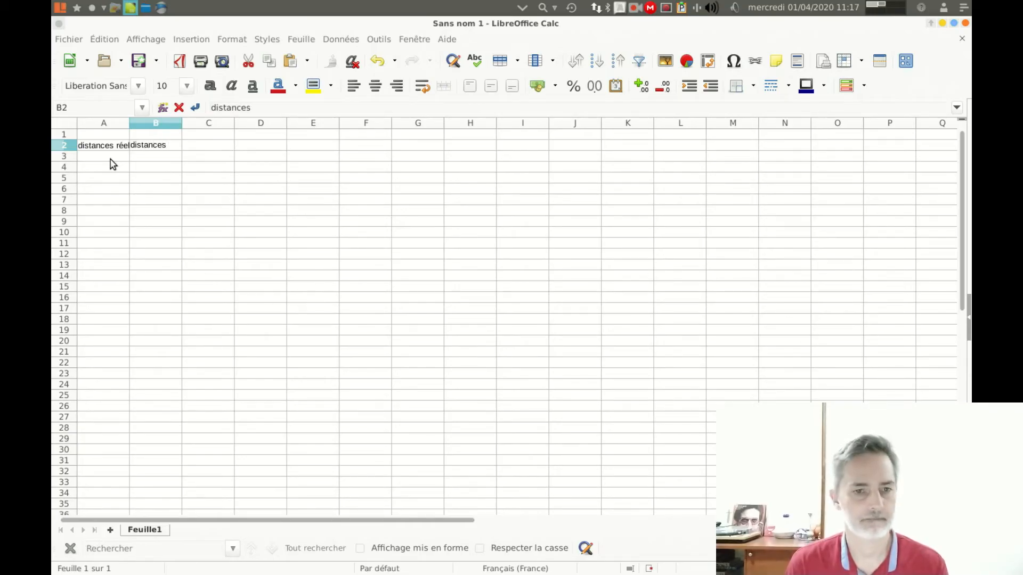
type("image")
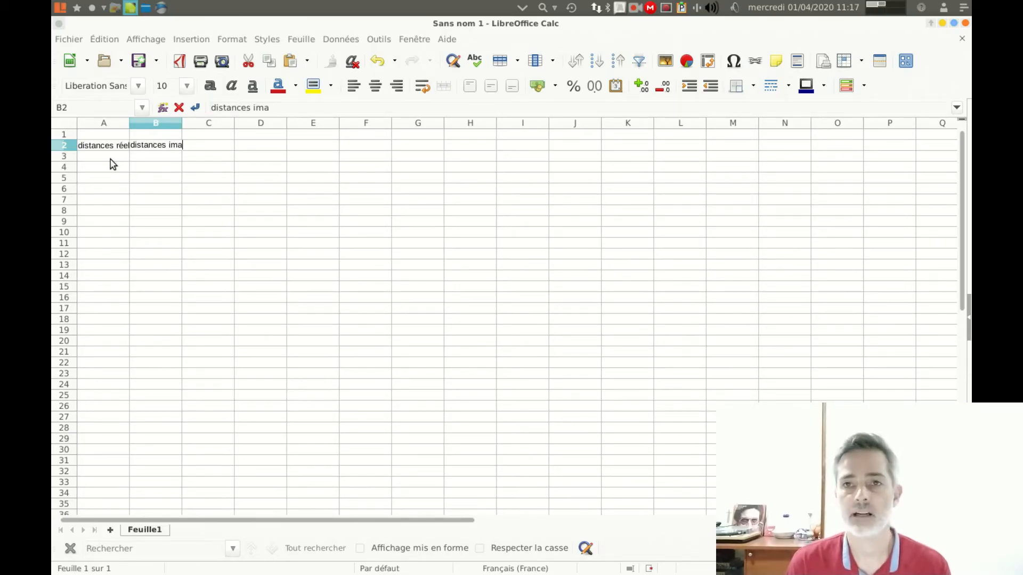
key("Return")
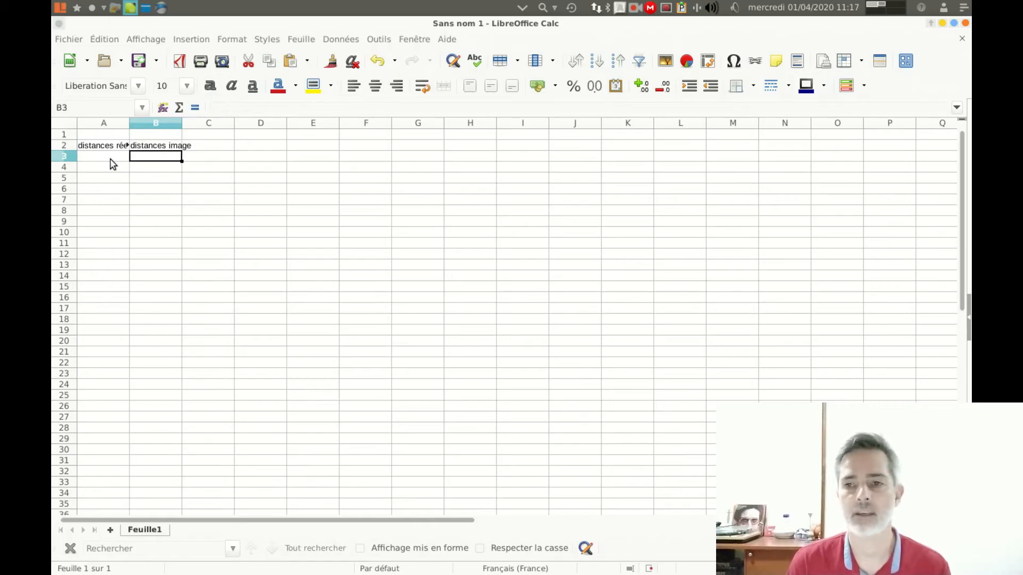
Fill the first data row with 375 in A3 and 97 in B3
left_click(113, 164)
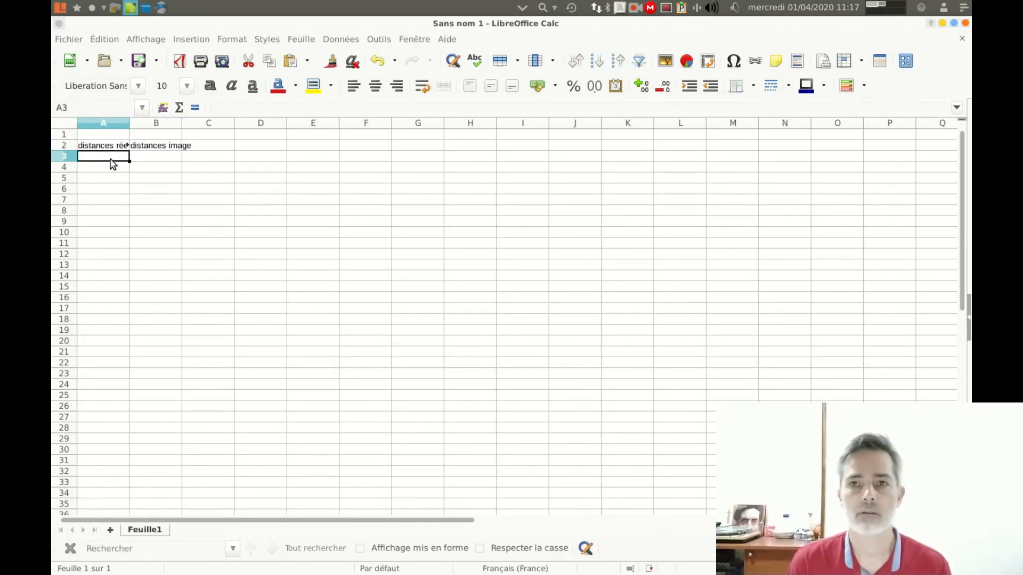
type("375")
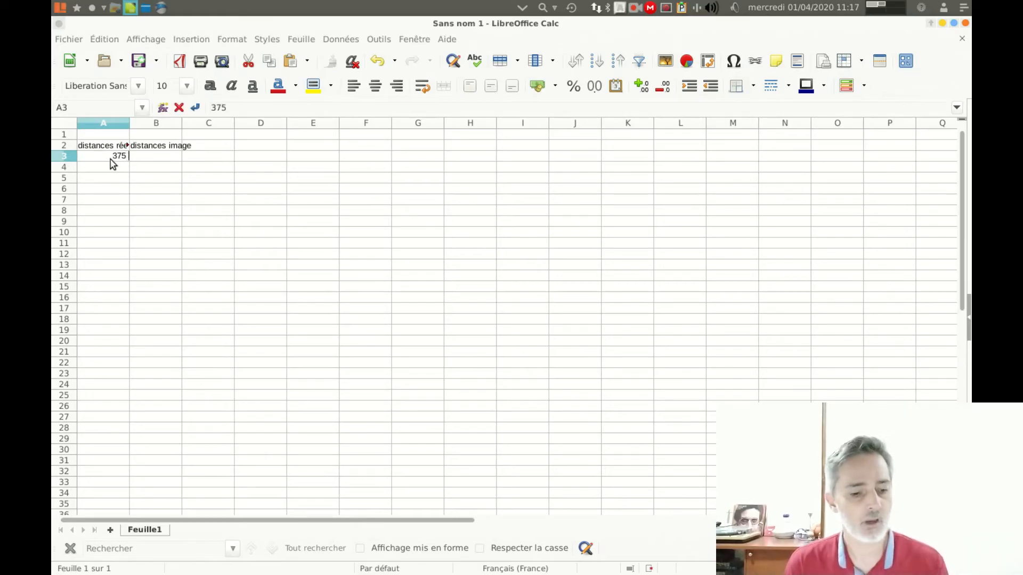
key("Tab")
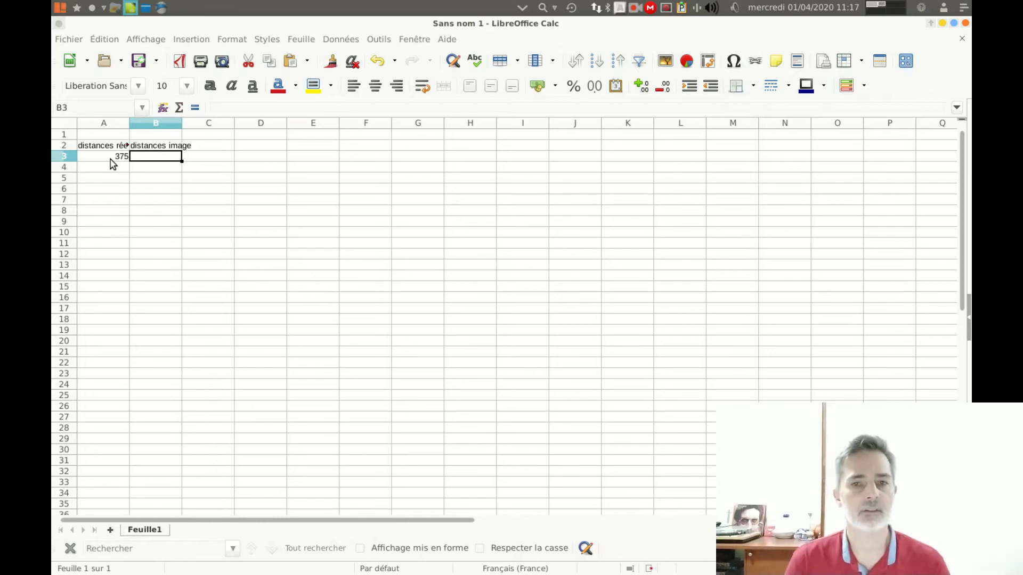
type("97")
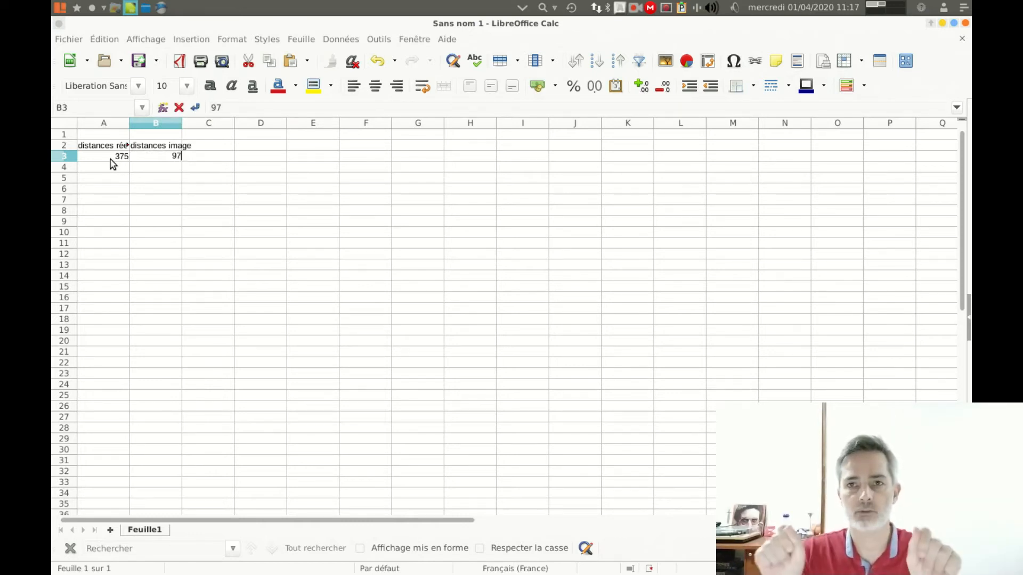
key("Return")
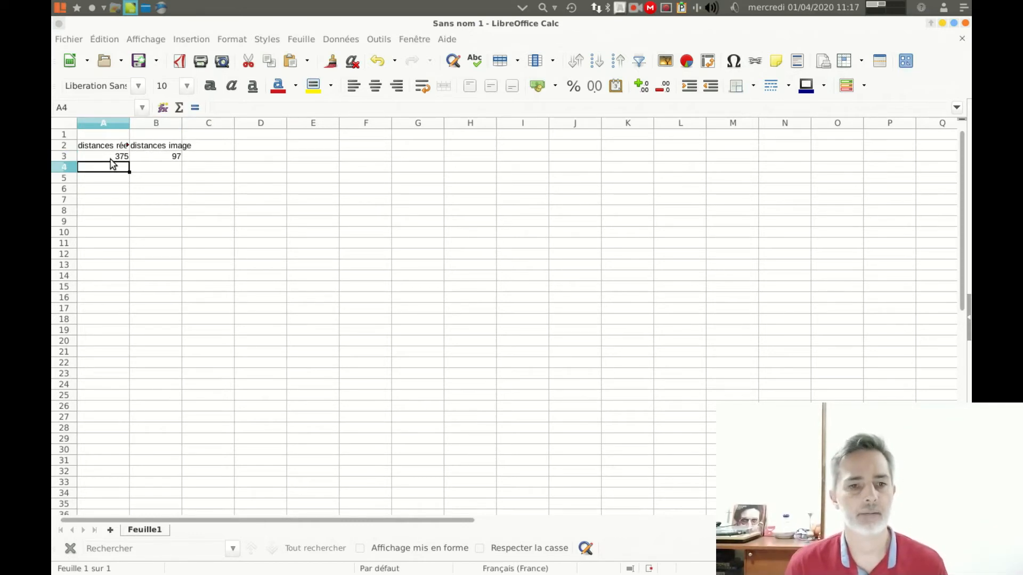
Enter the image distance 10 in cell B4
key("Tab")
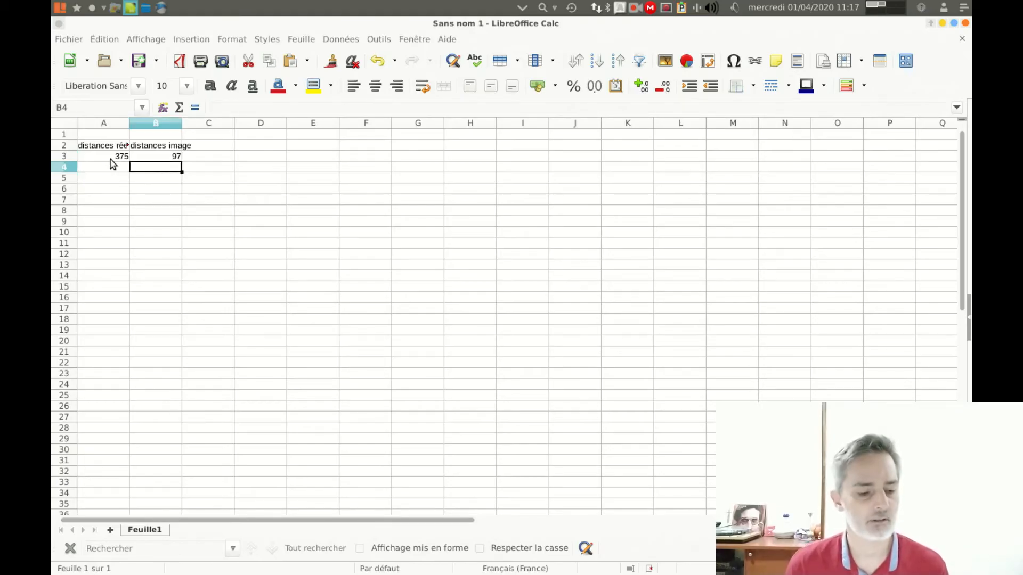
type("10")
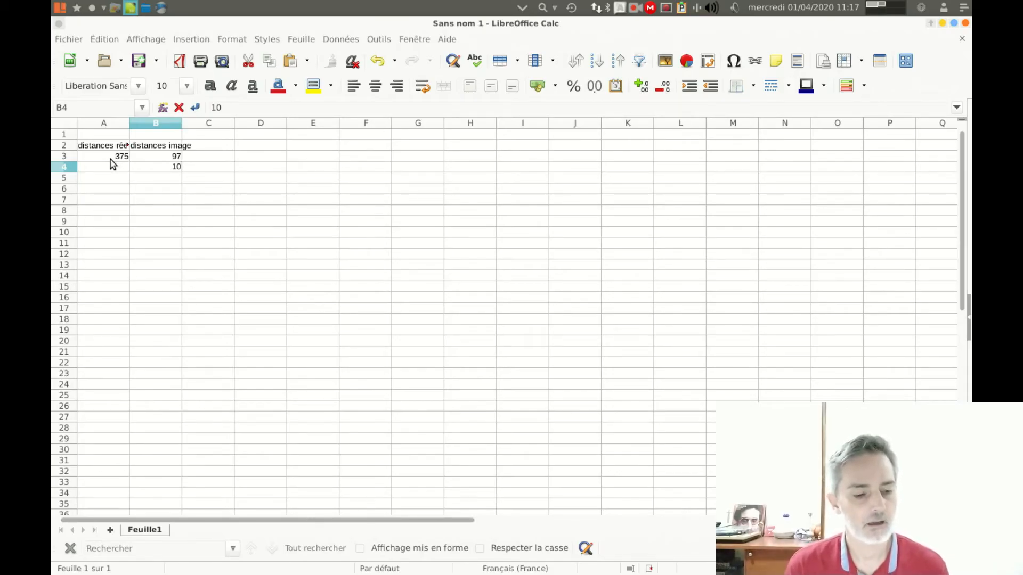
left_click(113, 165)
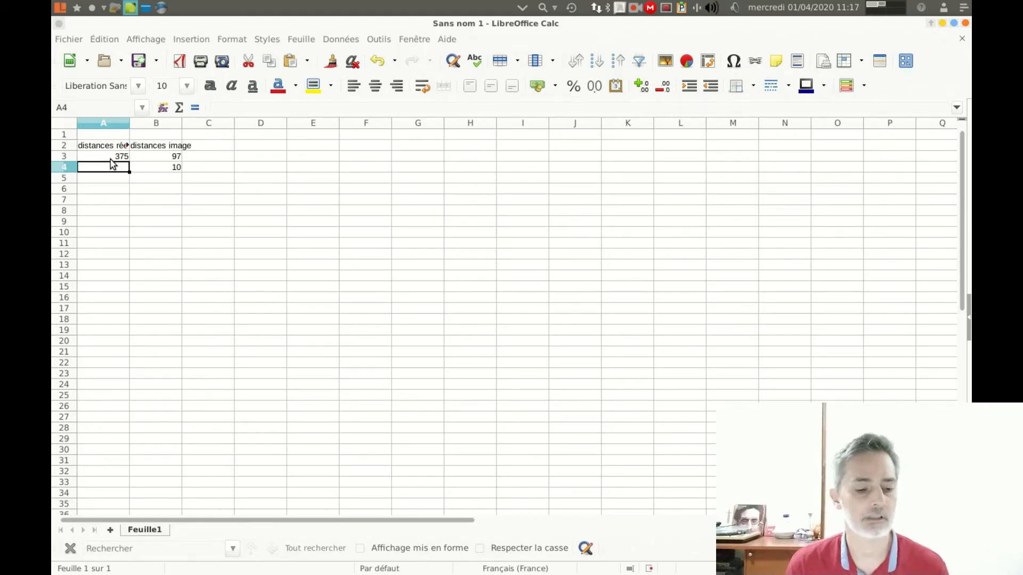
left_click(114, 159)
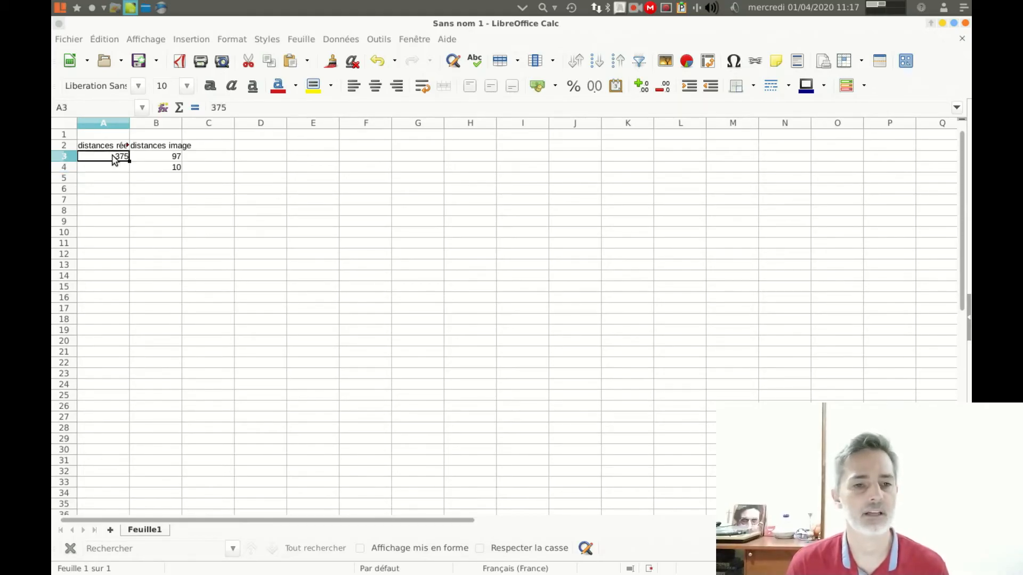
left_click(115, 168)
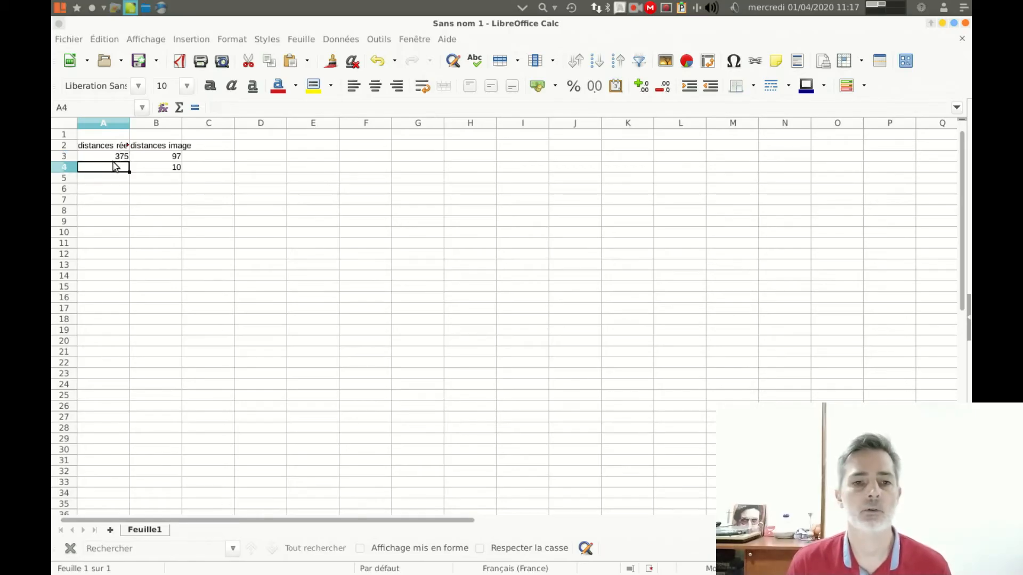
type("=")
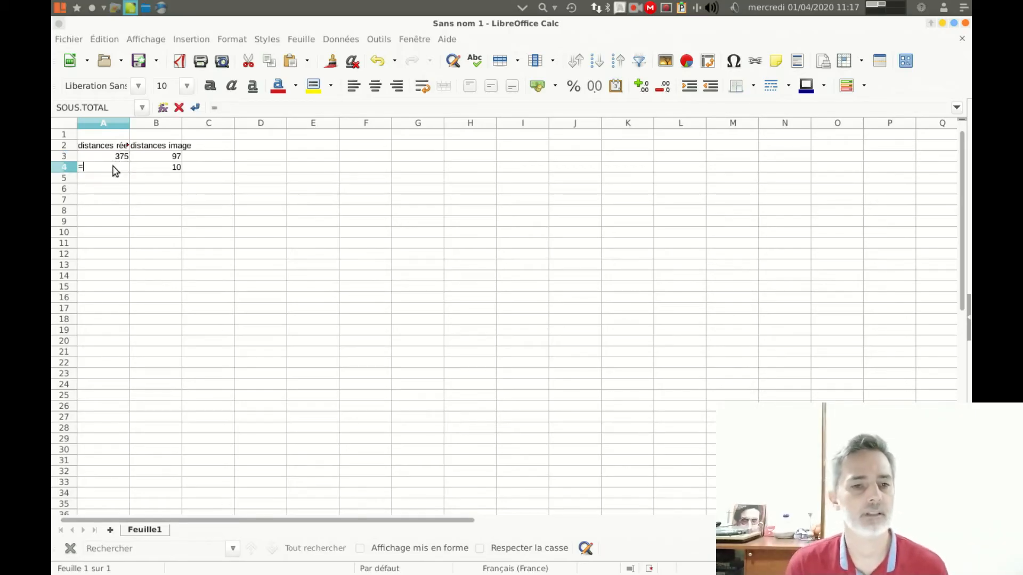
left_click(114, 157)
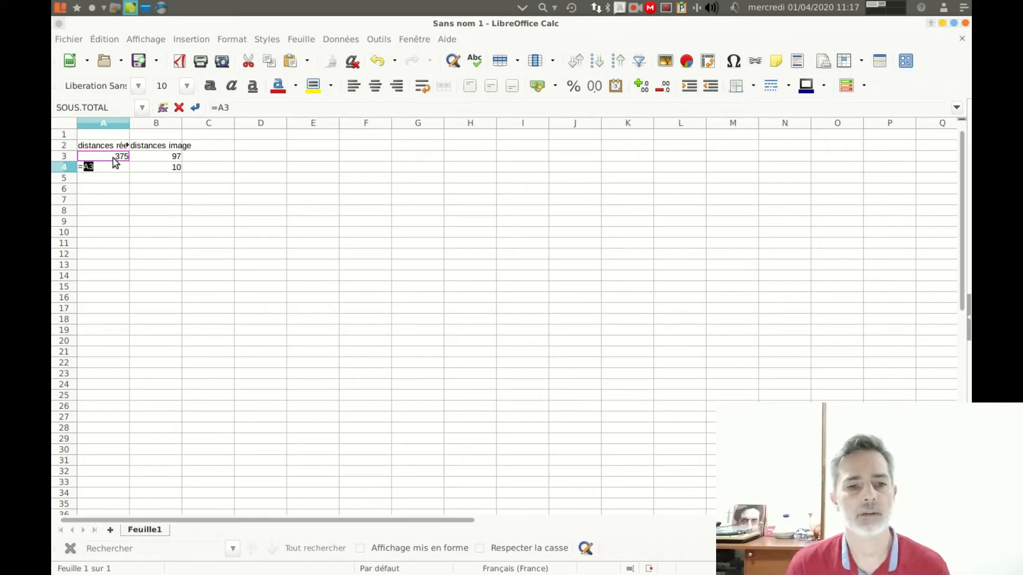
type(";")
left_click(115, 158)
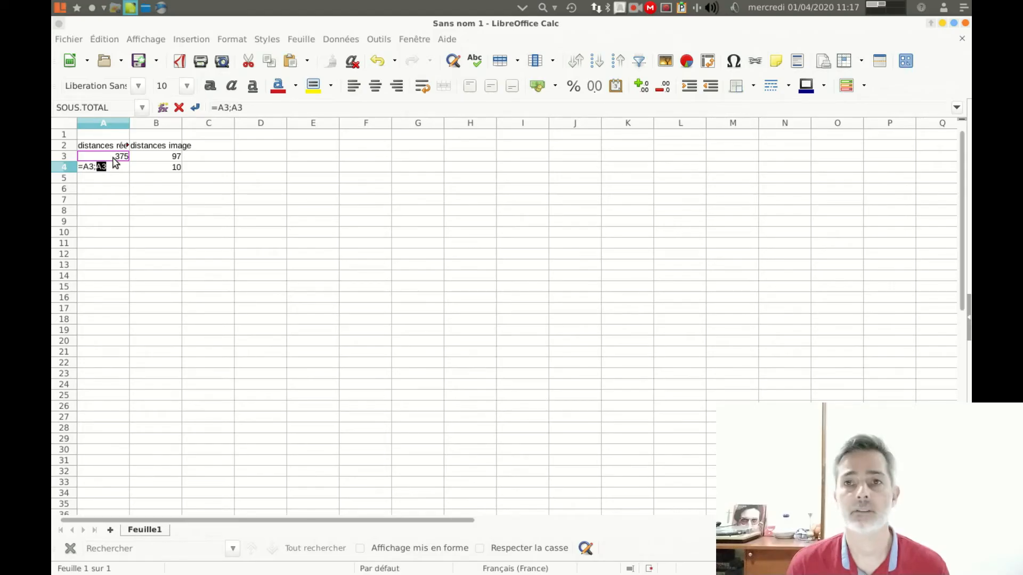
type("A")
key("BackSpace")
key("BackSpace")
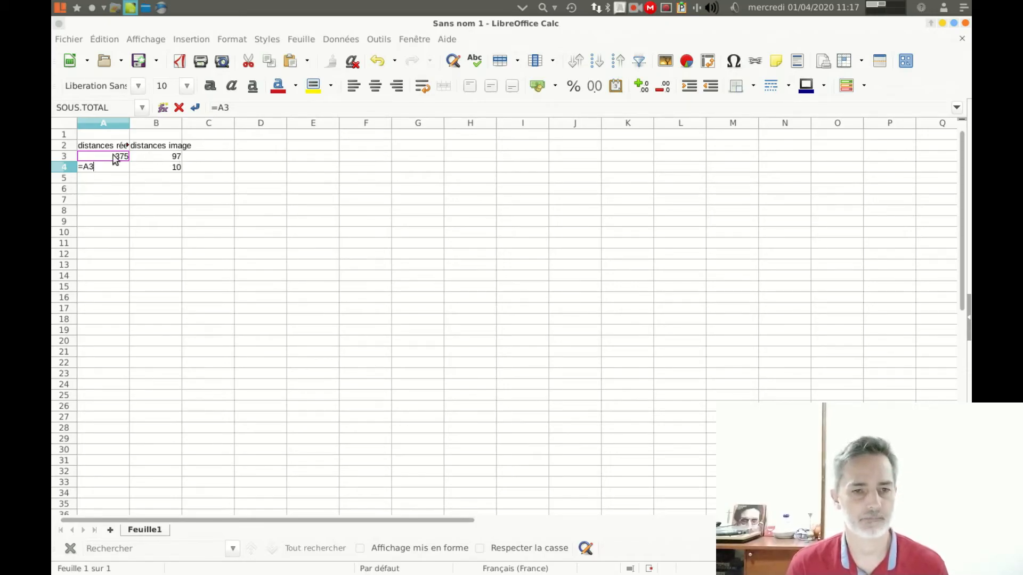
key("Escape")
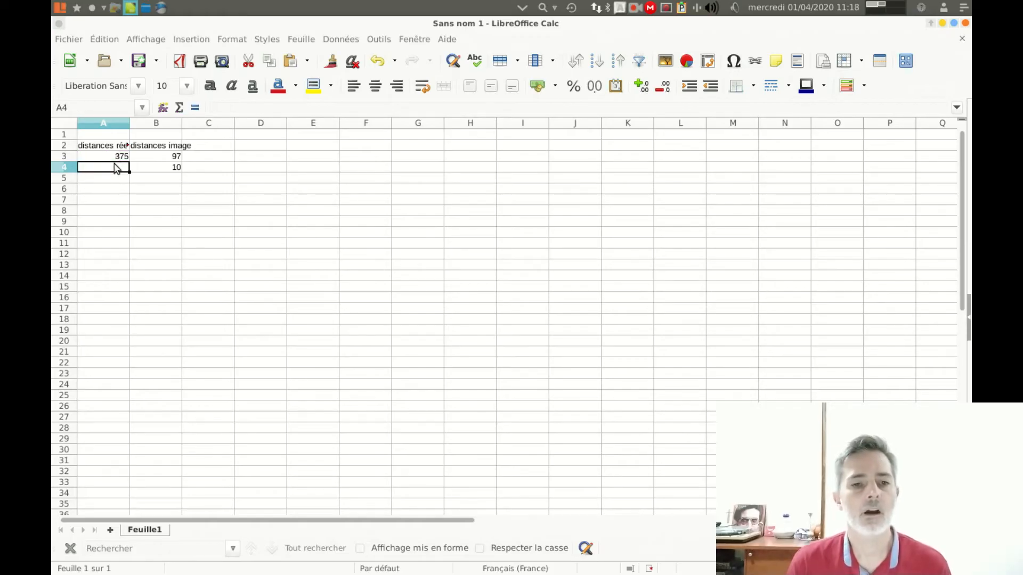
Enter the formula =$A$3/$B$3*B4 in cell A4, with absolute references to A3 and B3
type("=")
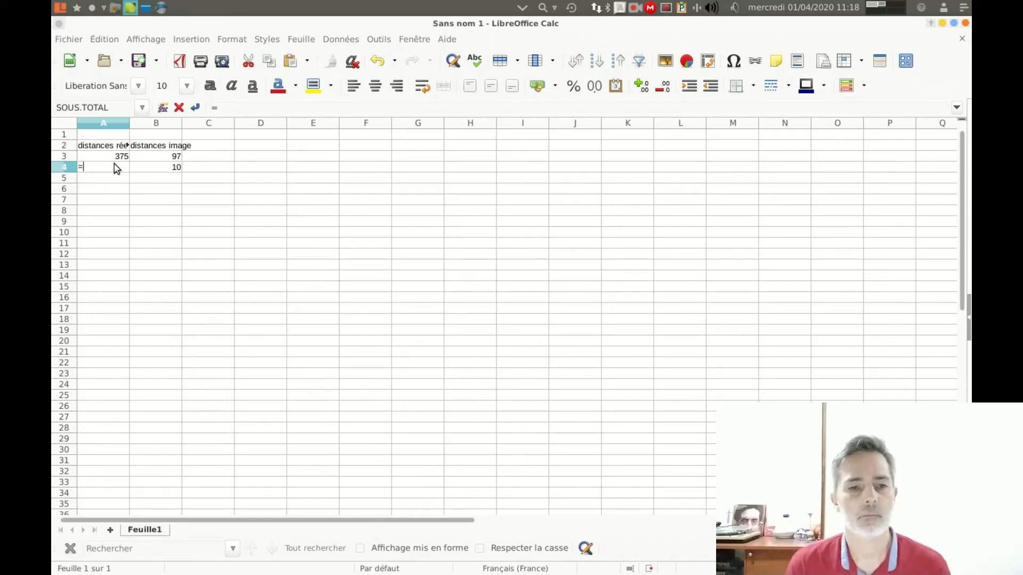
left_click(117, 157)
key("F4")
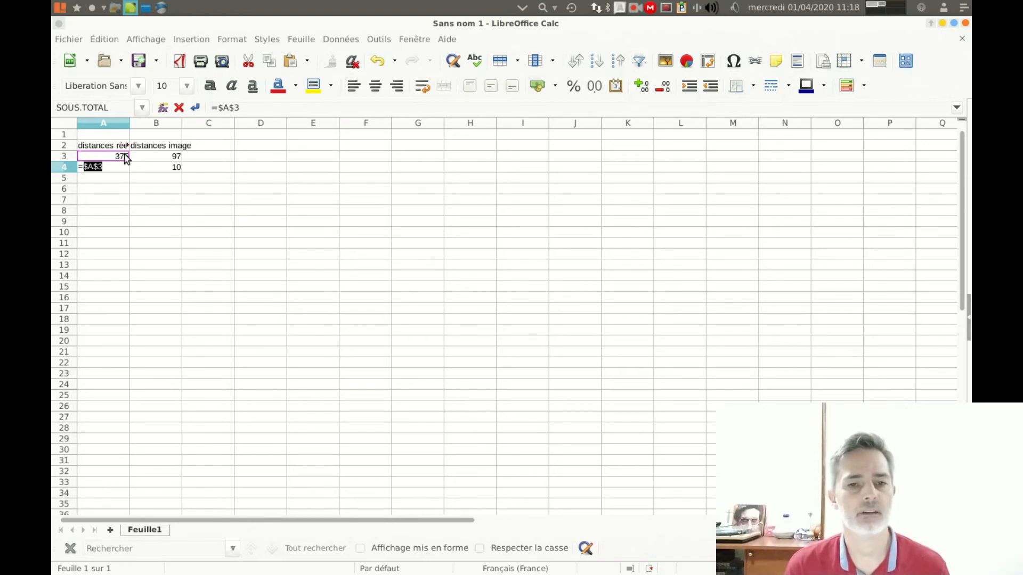
key("shift+F4")
key("shift+F4")
key("shift+F4")
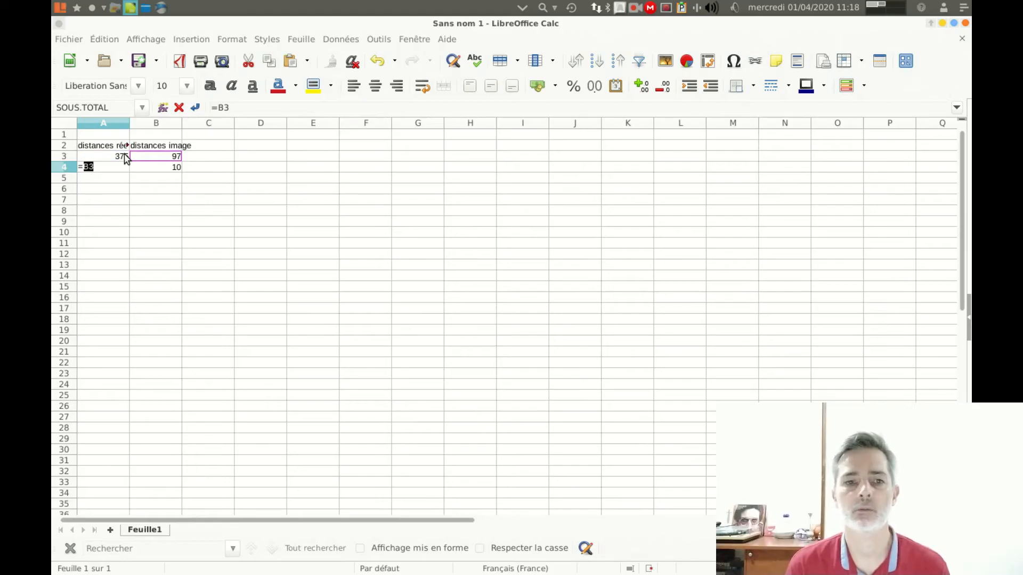
key("shift+F4")
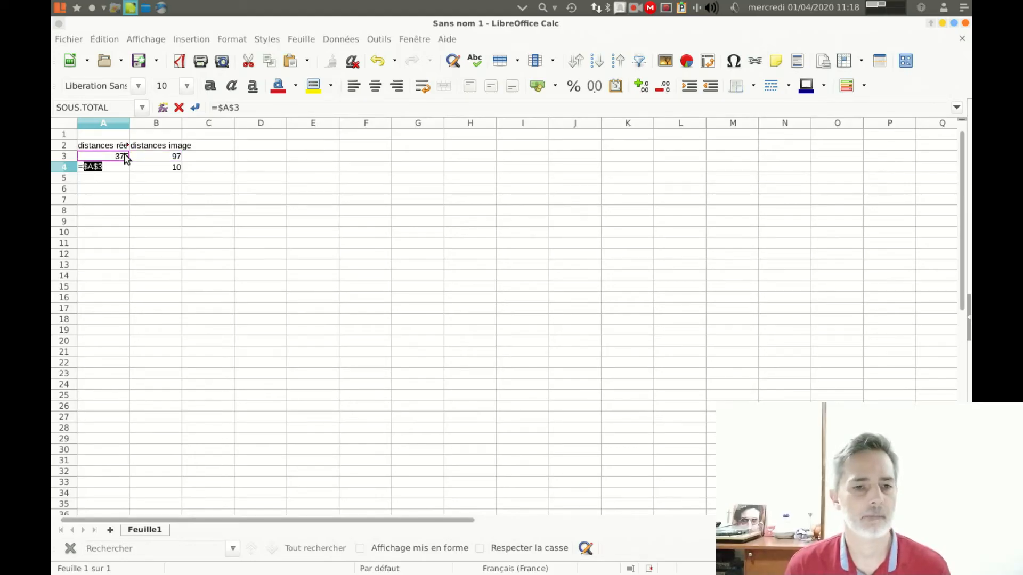
type("/")
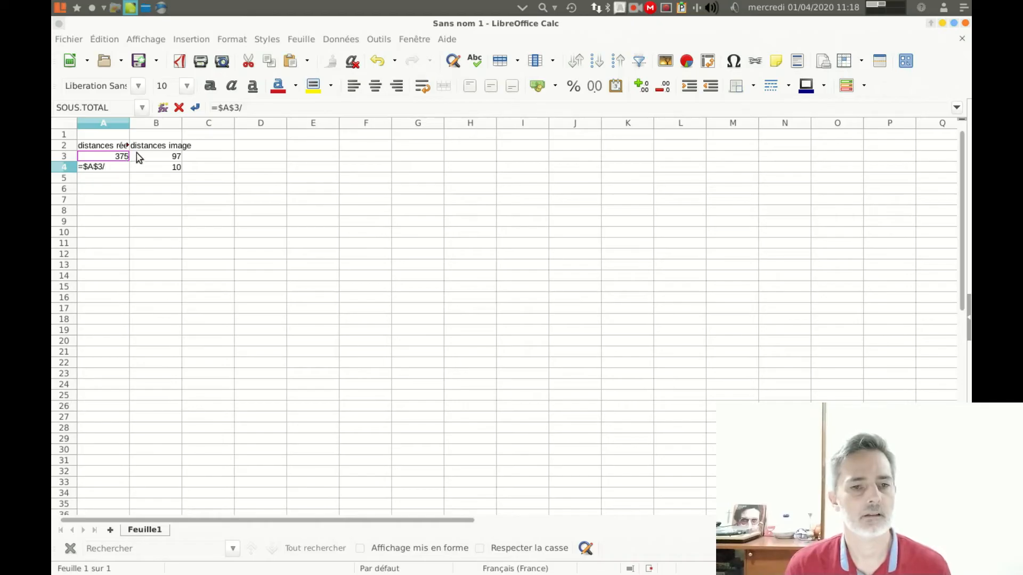
left_click(137, 153)
key("shift+F4")
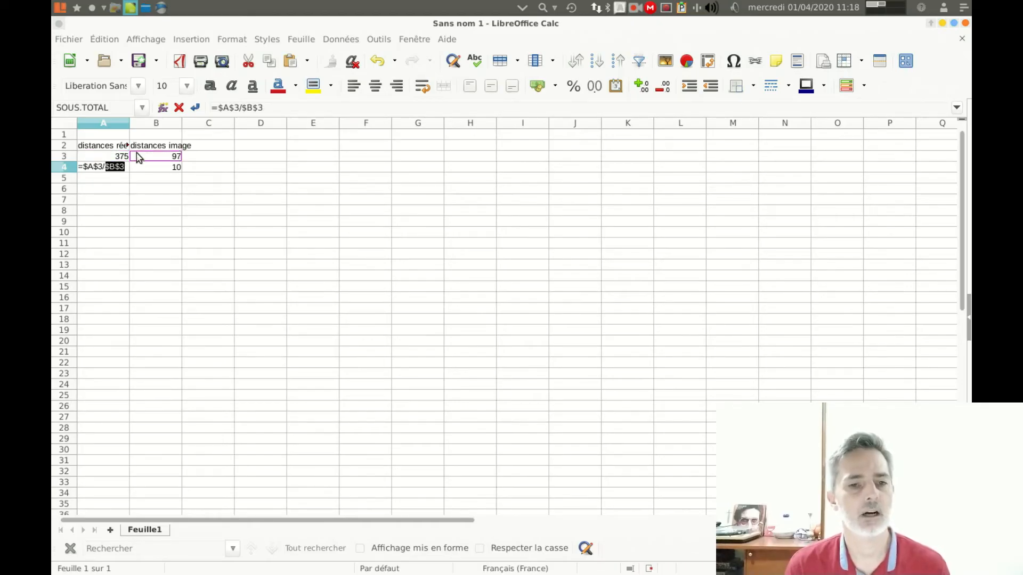
type("*")
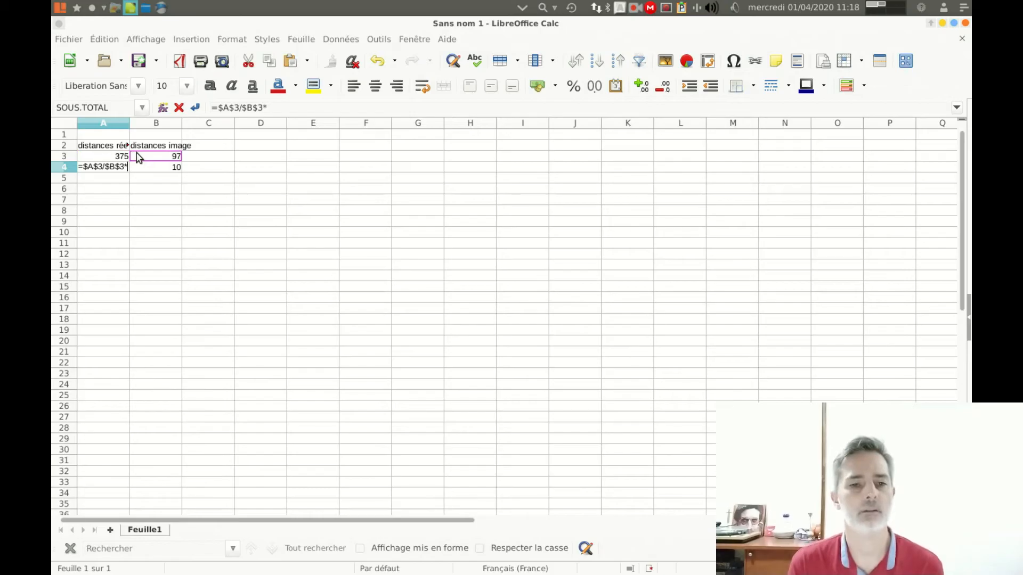
left_click(153, 170)
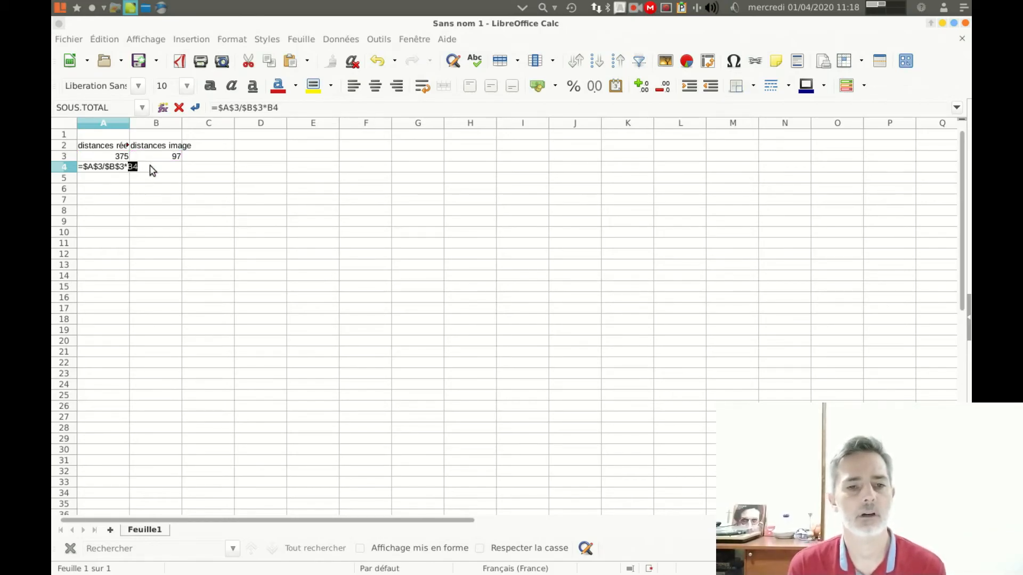
key("Return")
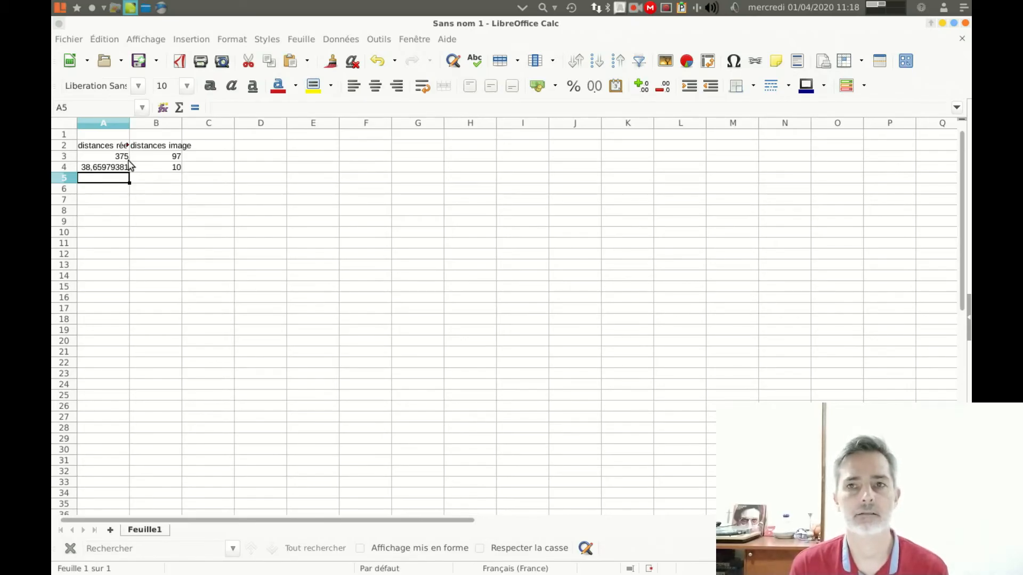
Format cell A4 as a number with 0 decimal places
left_click(107, 170)
right_click(106, 169)
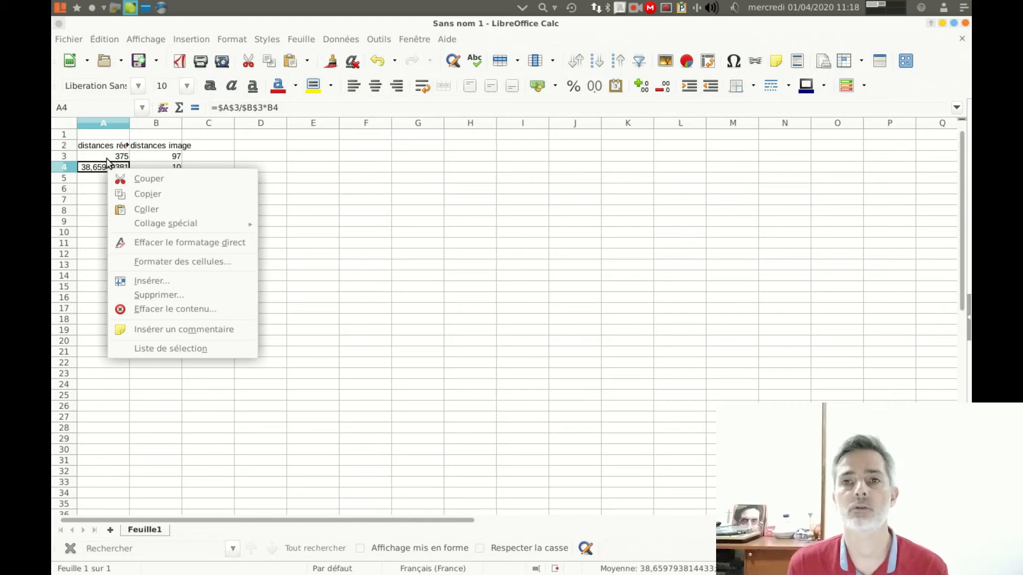
left_click(137, 260)
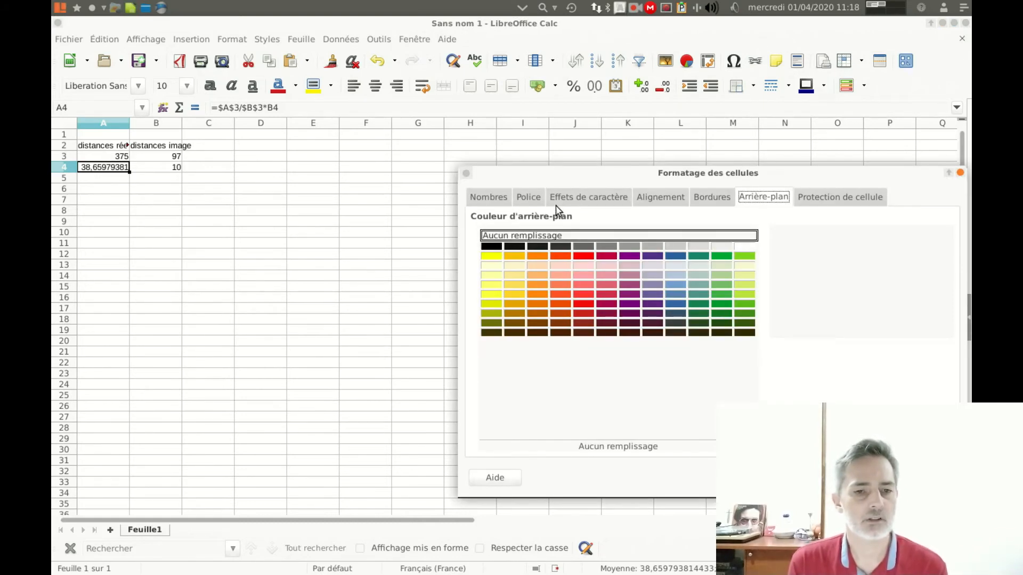
left_click(505, 194)
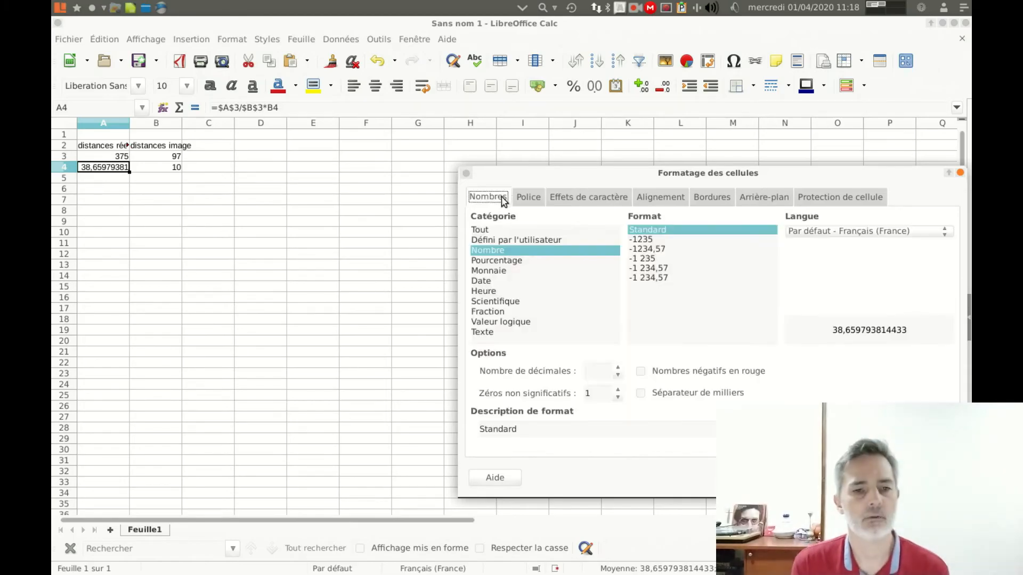
left_click(544, 250)
left_click(607, 372)
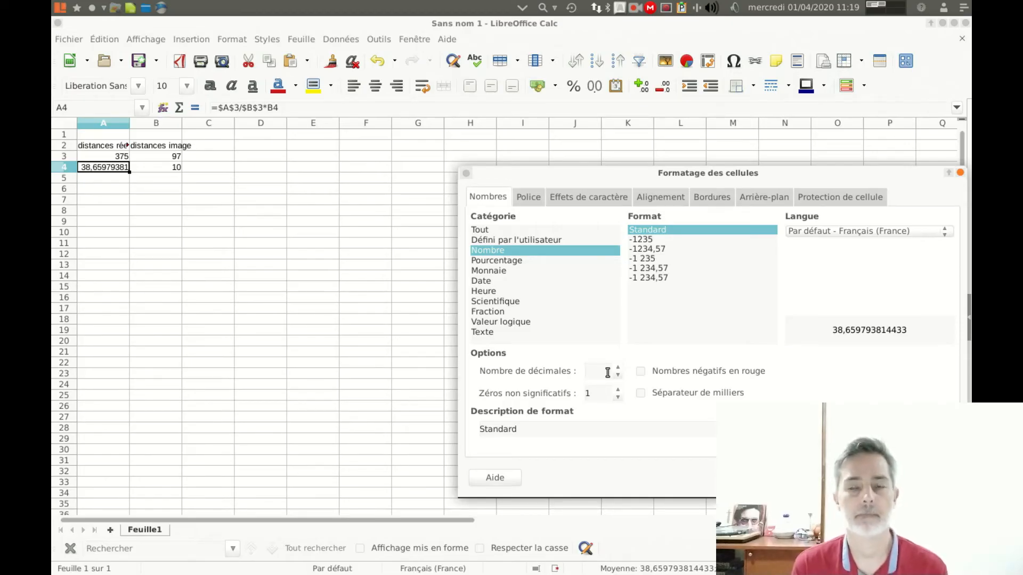
type("0")
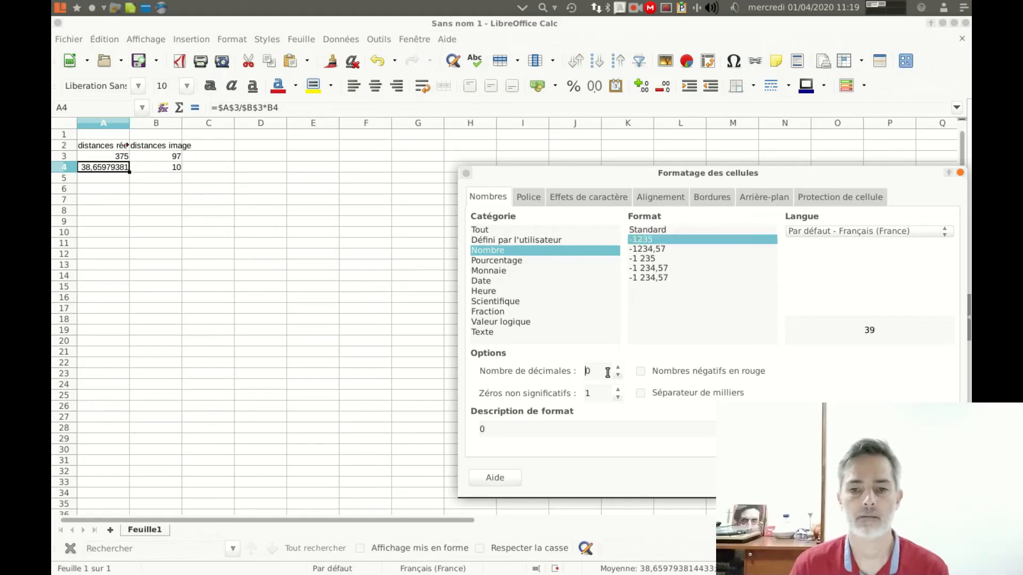
key("Return")
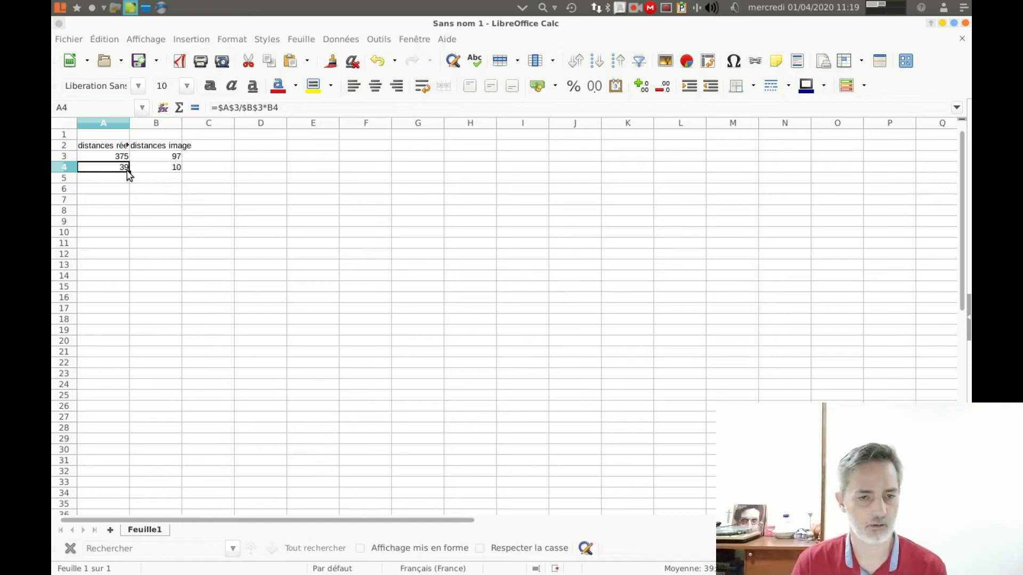
Copy the formula in A4 down through cell A14 and check the copied formula in A5
left_click_drag(129, 171, 126, 281)
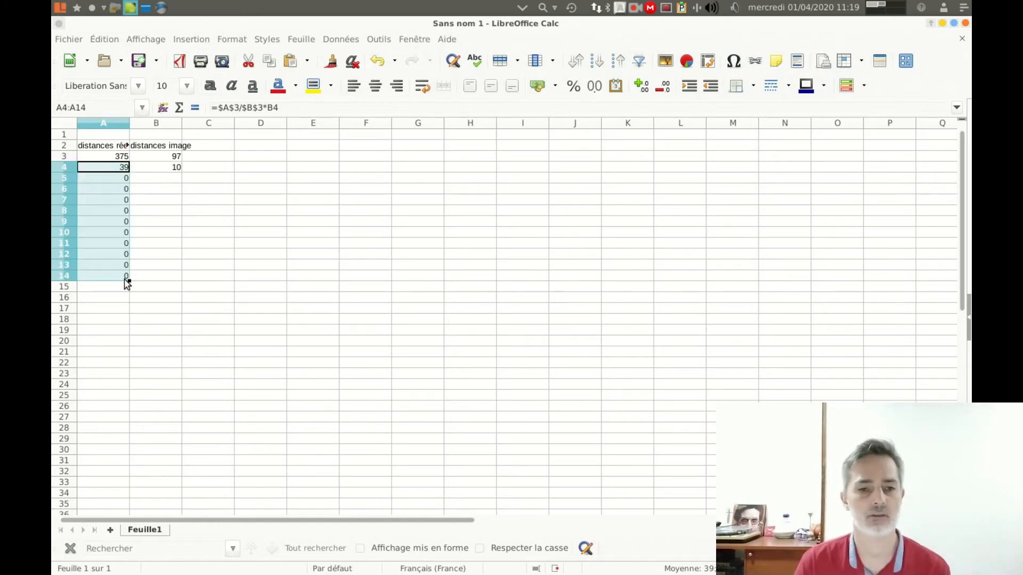
left_click(111, 180)
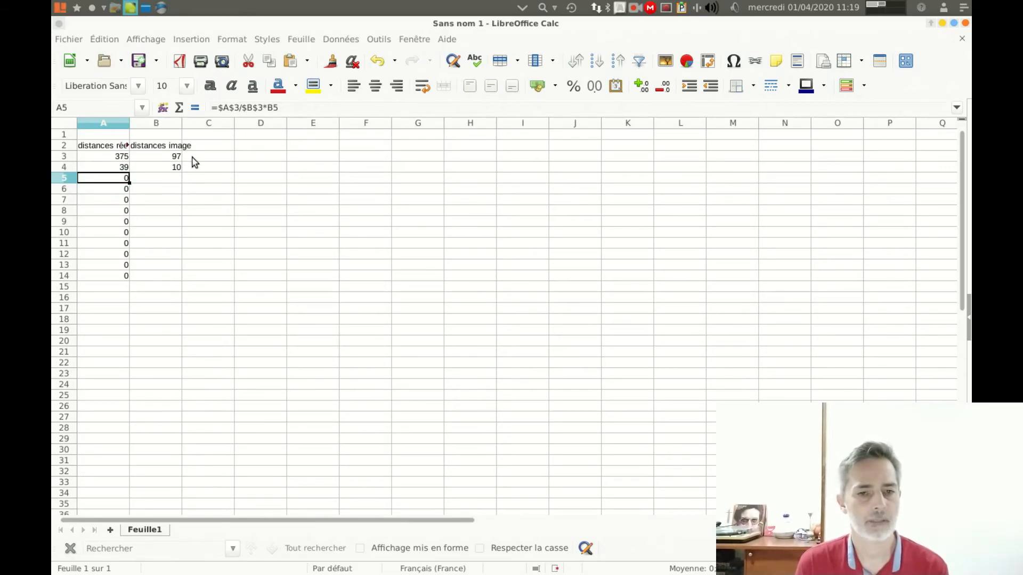
Enter the image distances 9, 8, 11, 11, 12, 12, 8, 10, 10 and 10 in cells B5 to B14
left_click(169, 184)
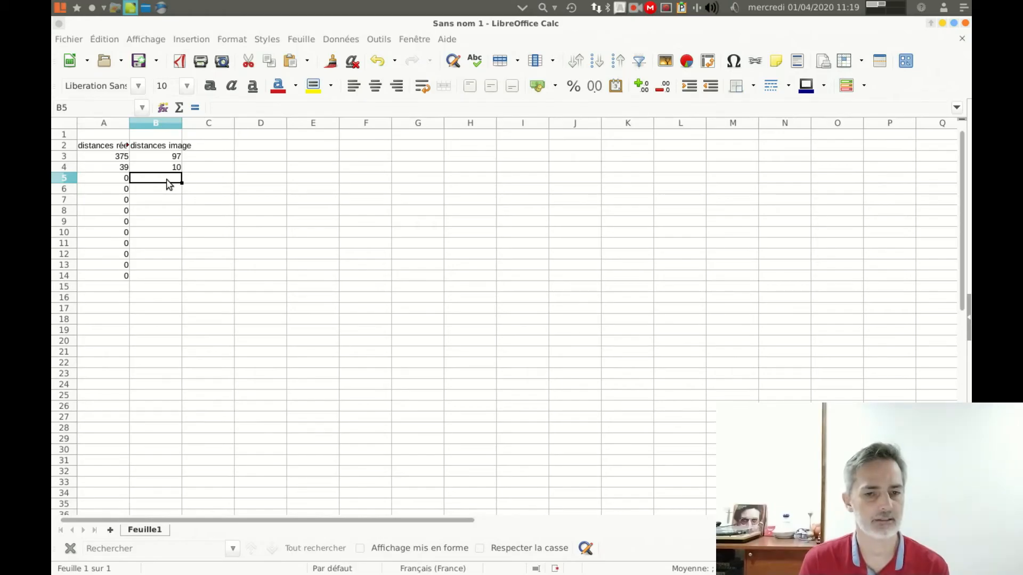
type("9")
key("Return")
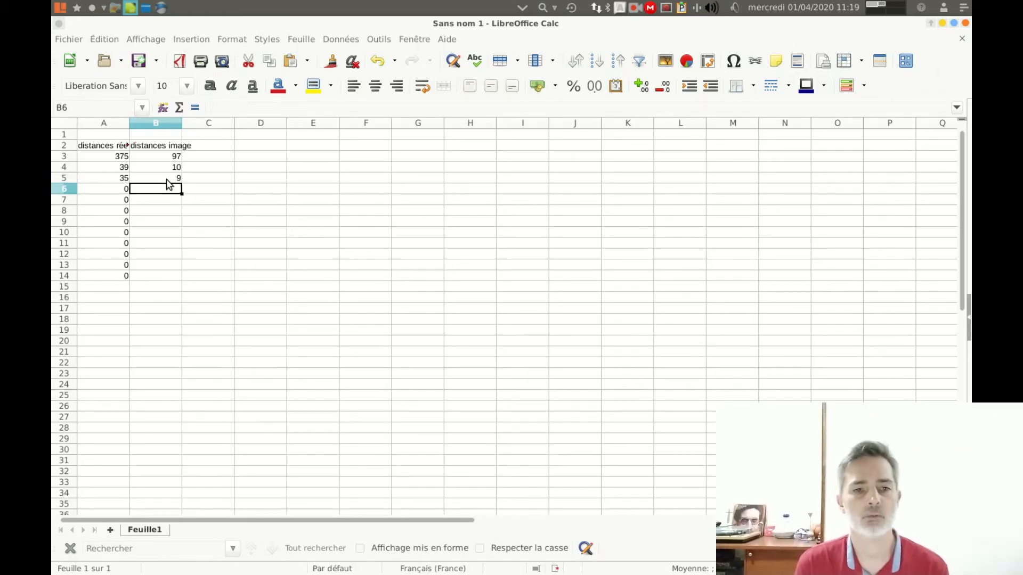
type("8")
key("Return")
type("11")
key("Return")
type("11")
key("Return")
type("12")
key("Return")
type("12")
key("Return")
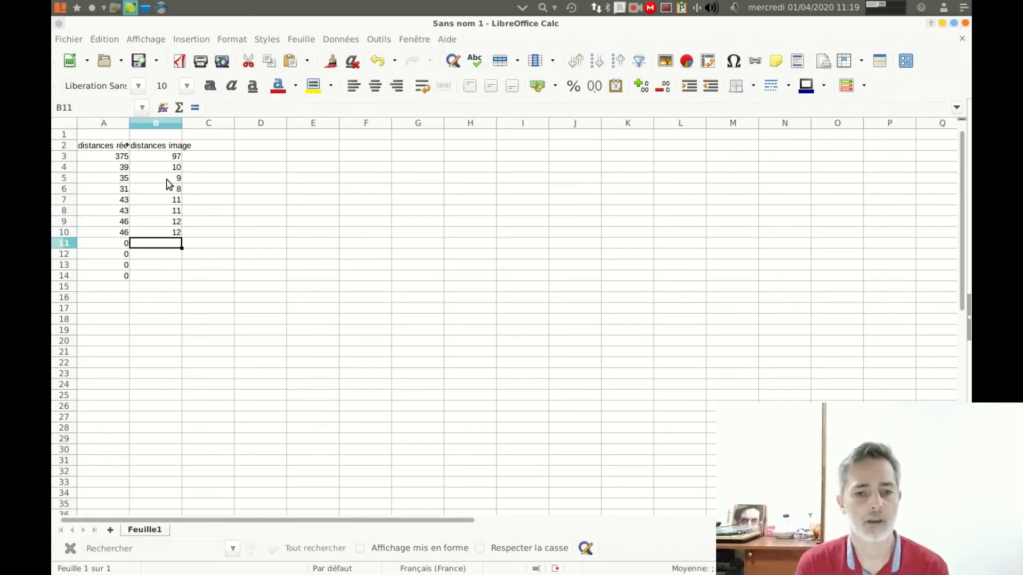
type("8")
key("Return")
type("10")
key("Return")
type("10")
key("Return")
type("10")
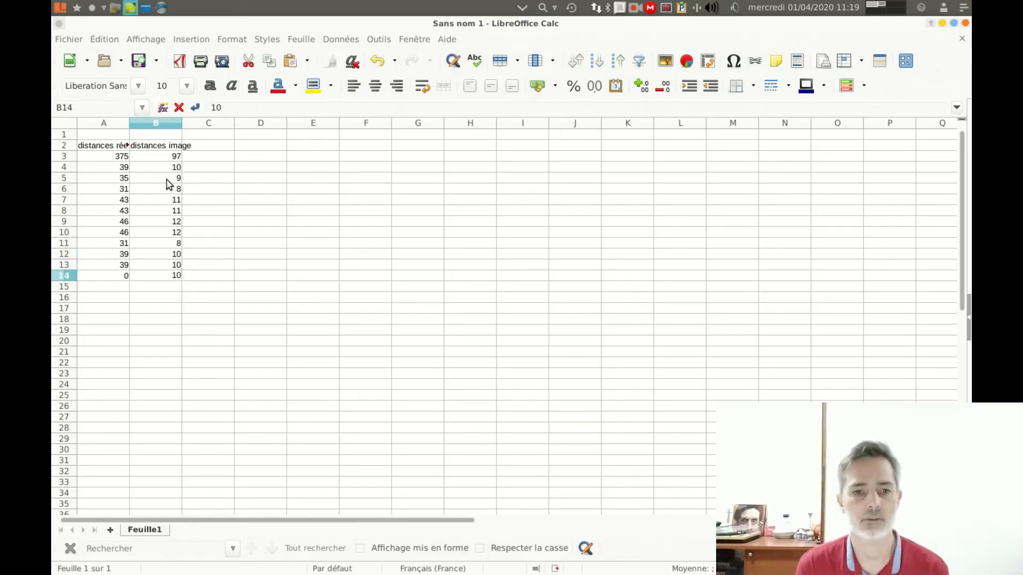
key("Return")
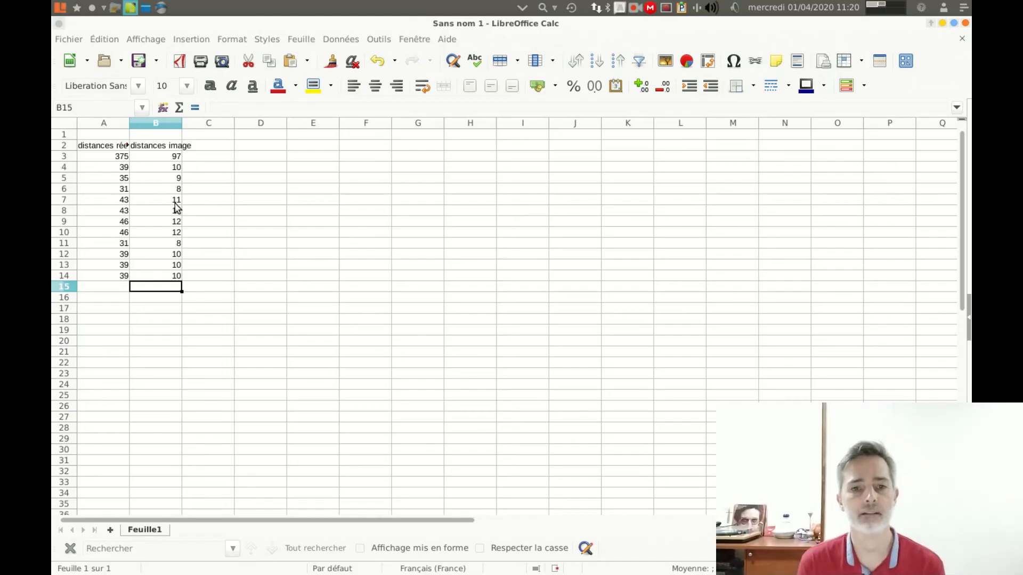
Write the speed relation "V = d/t" in cell C17
left_click(203, 311)
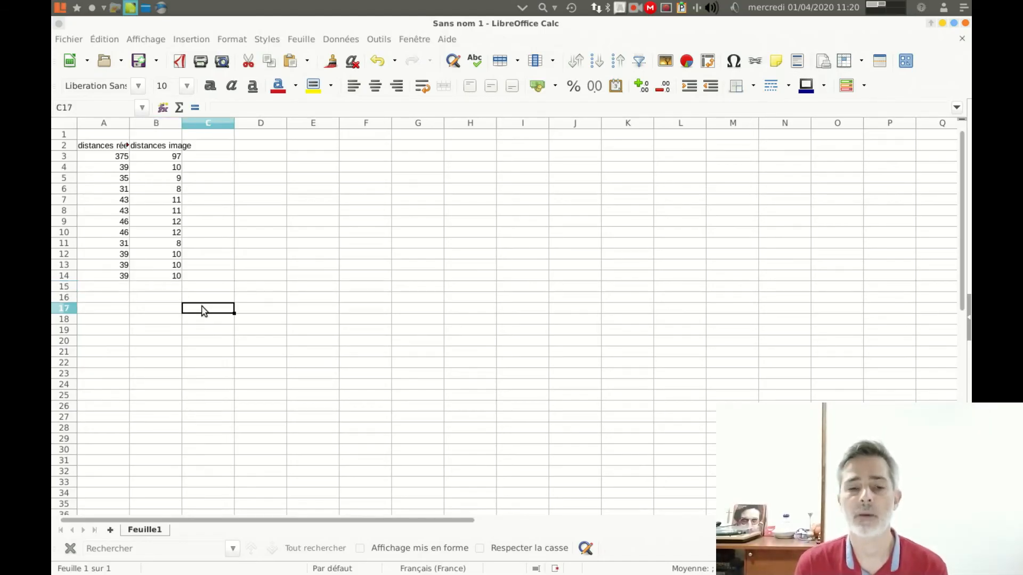
type("V = ")
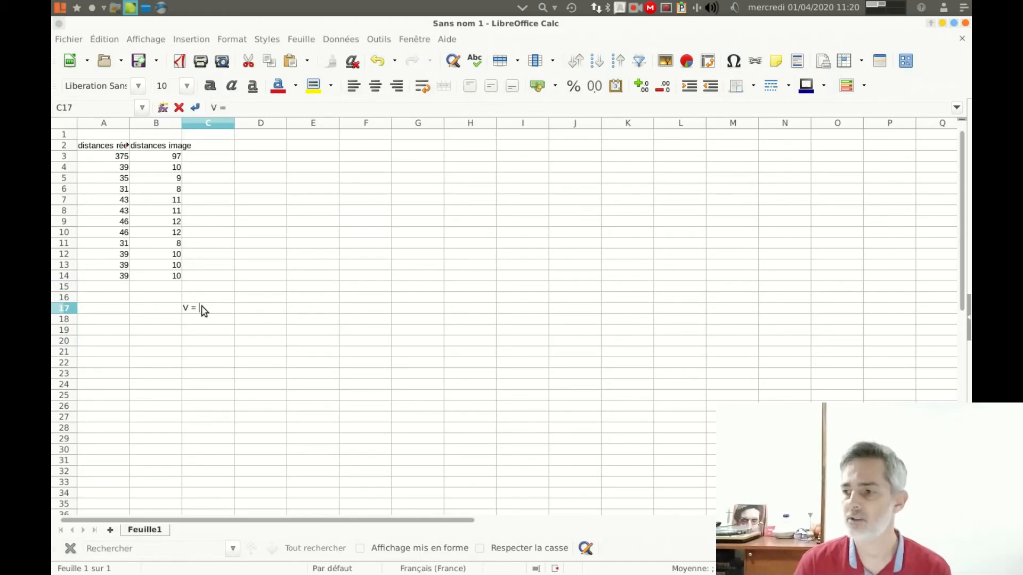
type("d")
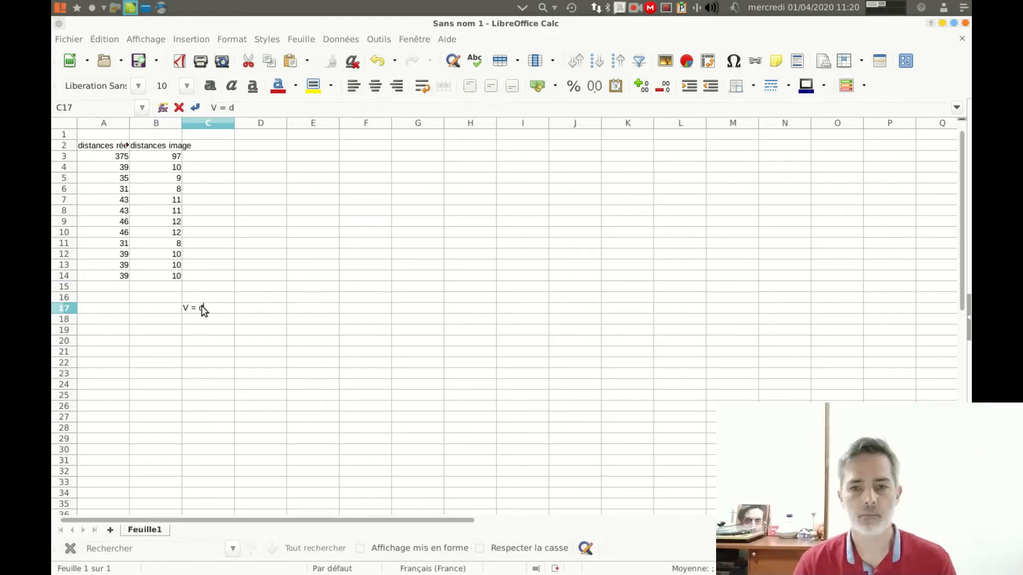
type("/t")
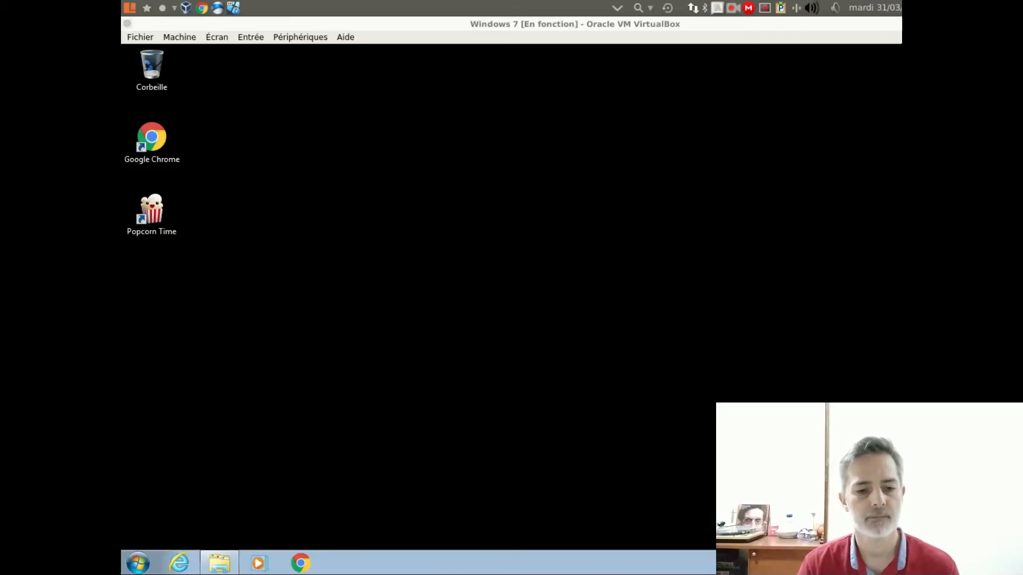
In the Windows 7 virtual machine's file explorer, check the frame rate, width and height in the detailed properties of video VID_20200330_112352
left_click(223, 562)
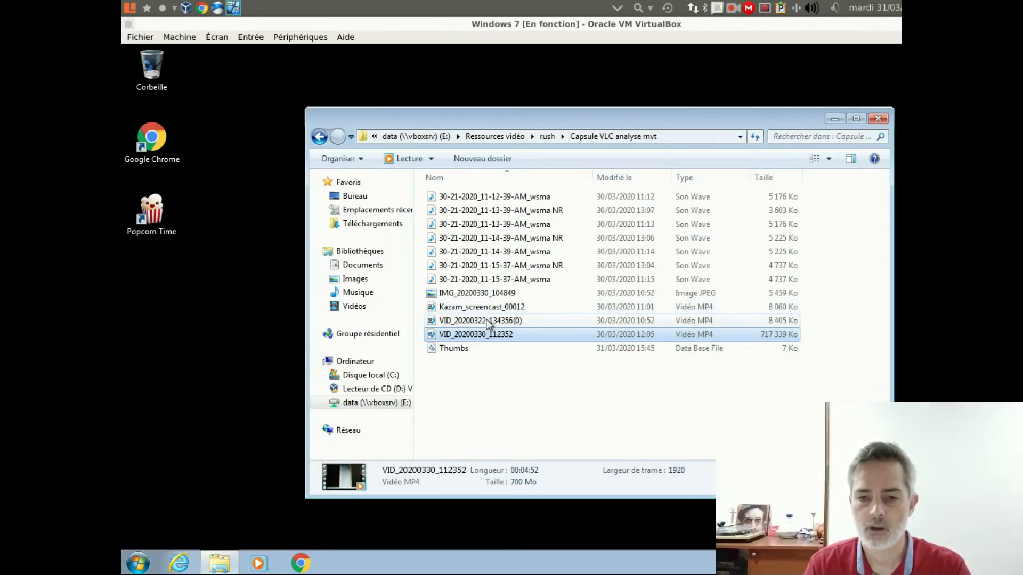
right_click(488, 337)
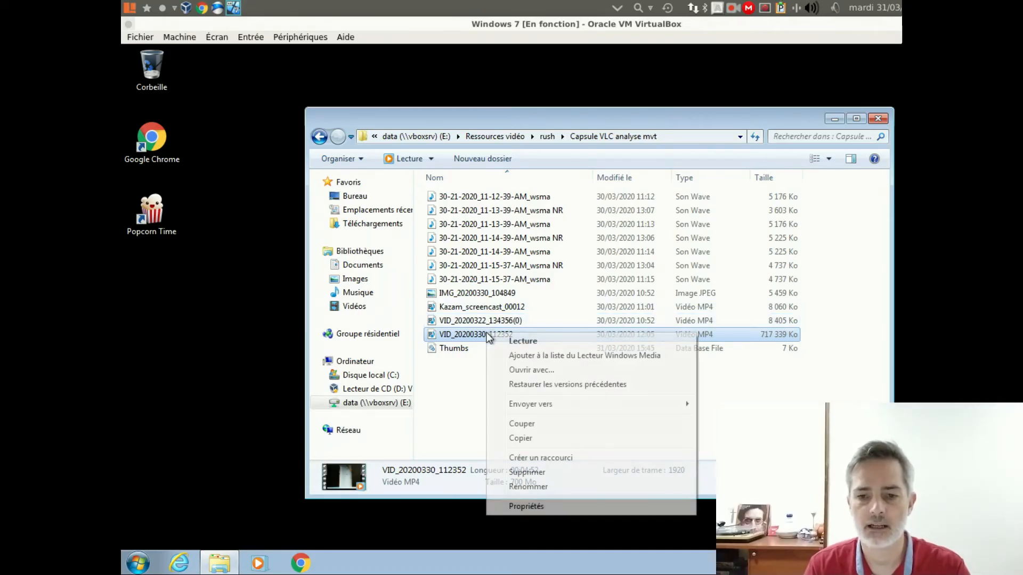
left_click(536, 506)
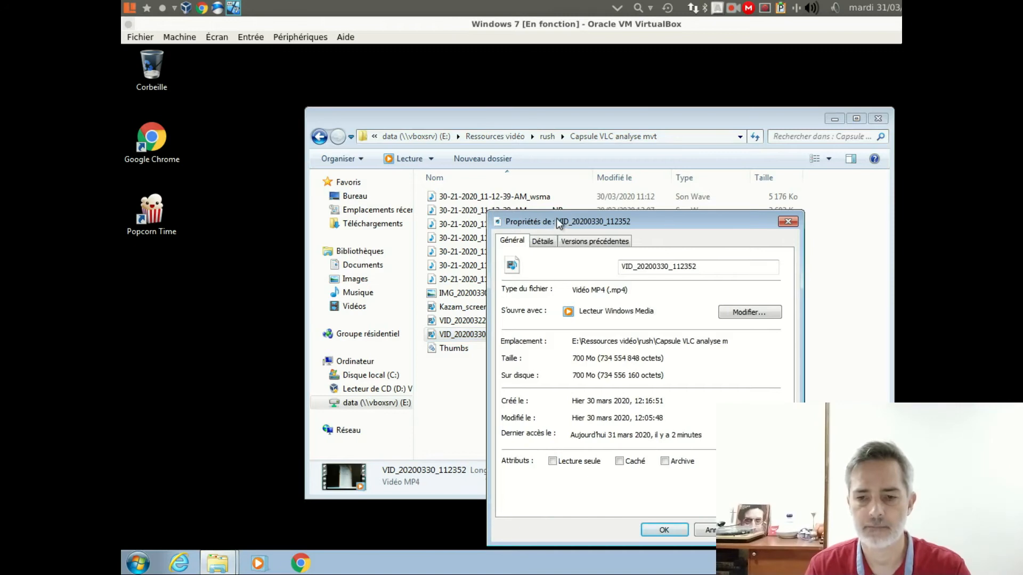
left_click_drag(556, 218, 558, 146)
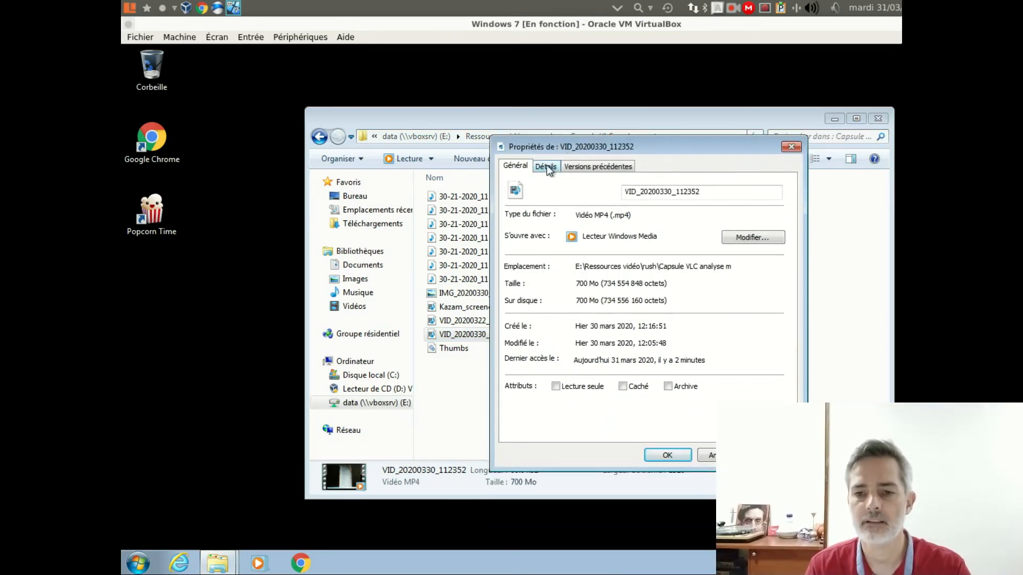
left_click(546, 165)
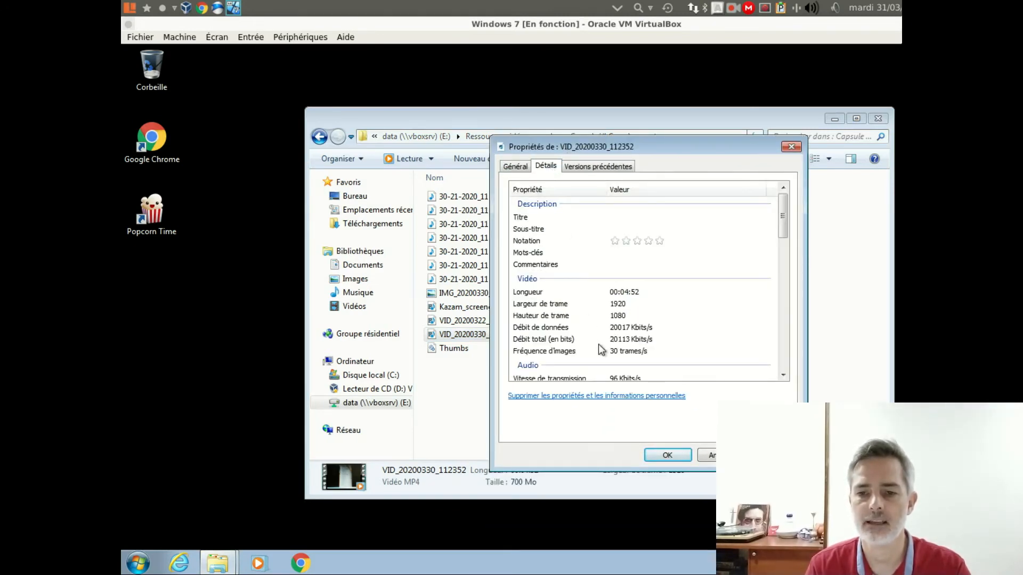
left_click(518, 352)
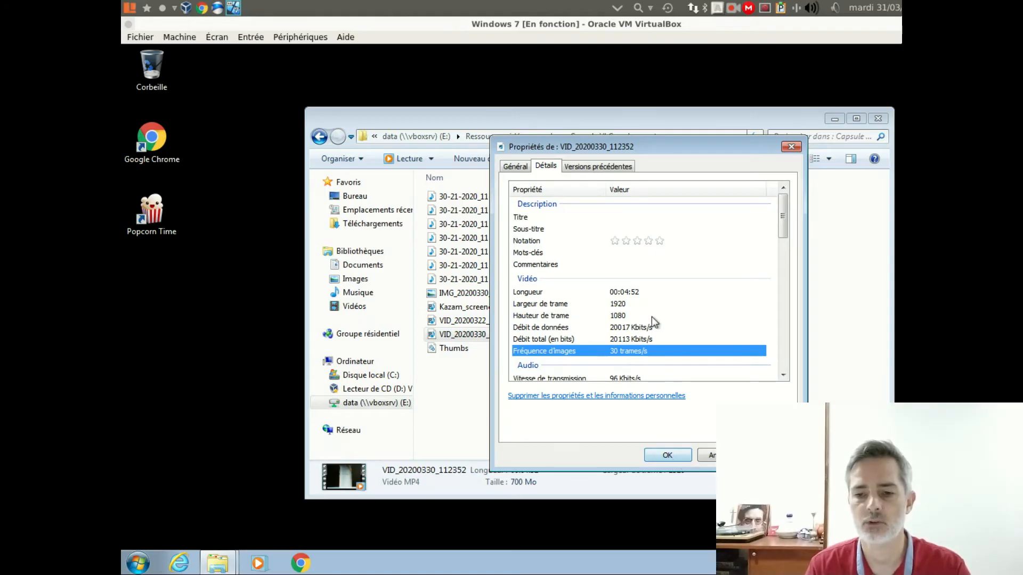
left_click(569, 307)
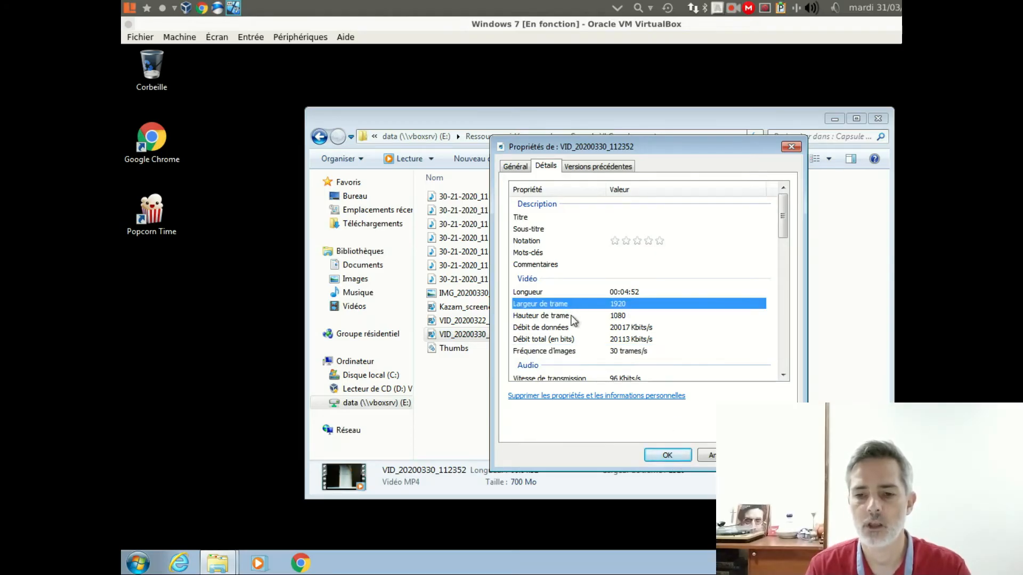
left_click(570, 318)
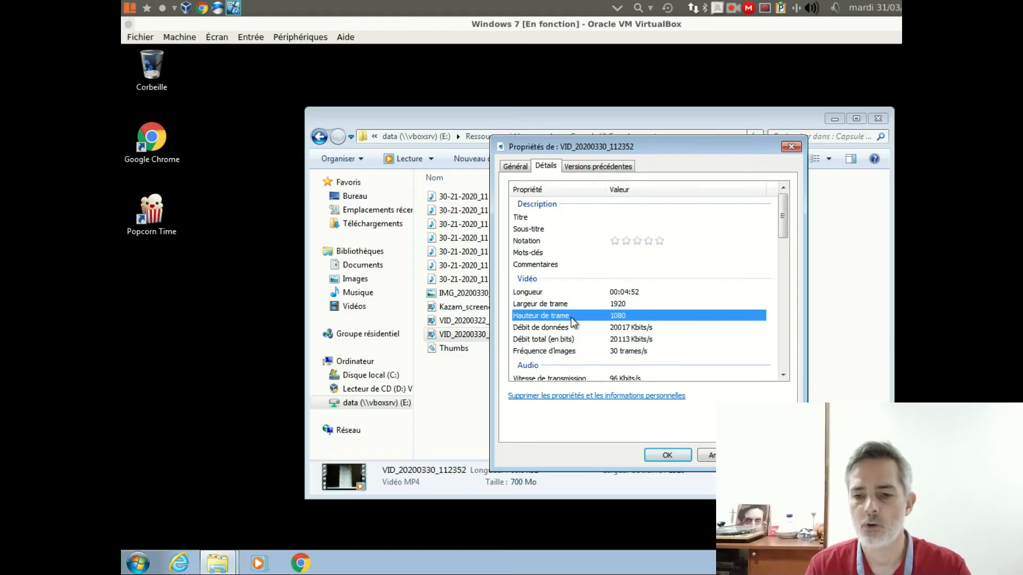
left_click(679, 456)
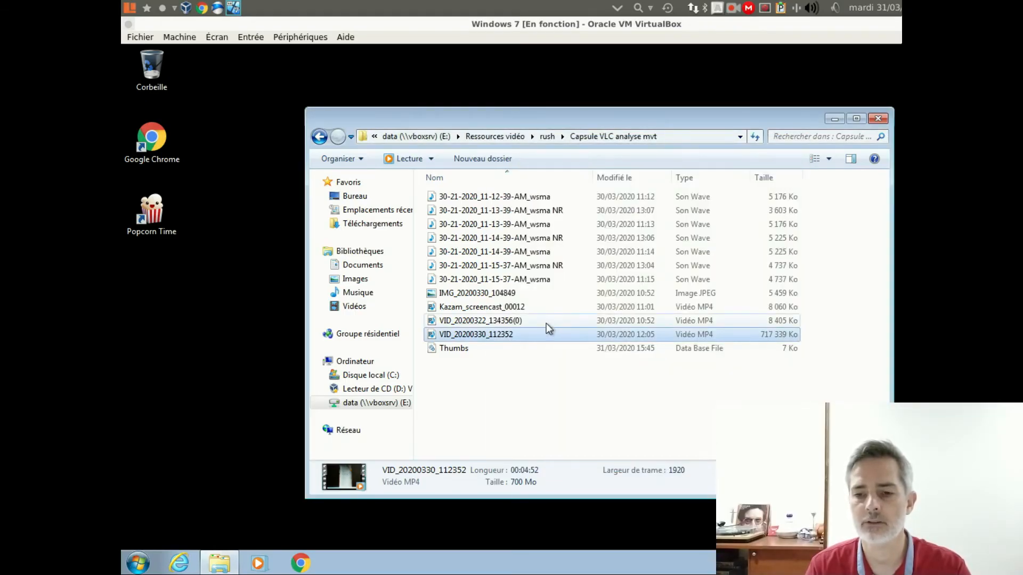
Check the frame width, height and frame rate in the detailed properties of video VID_20200322_134356(0)
left_click(546, 321)
right_click(547, 320)
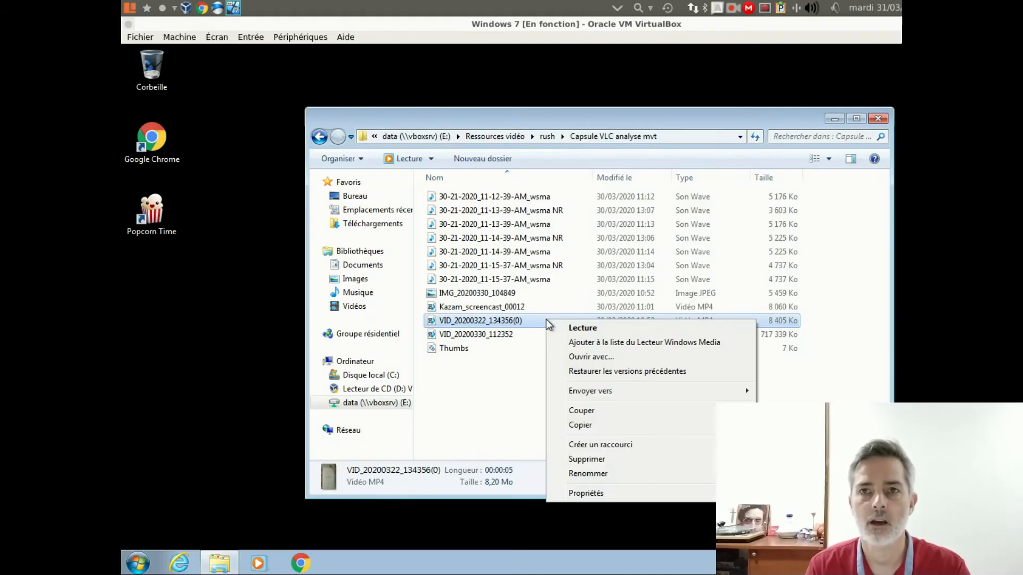
left_click(585, 493)
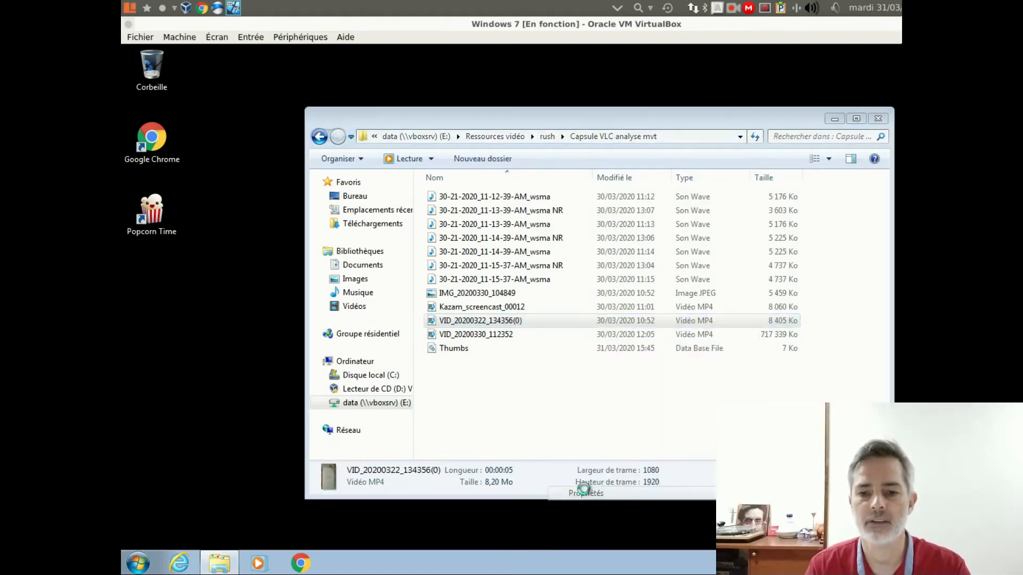
left_click_drag(632, 227, 597, 163)
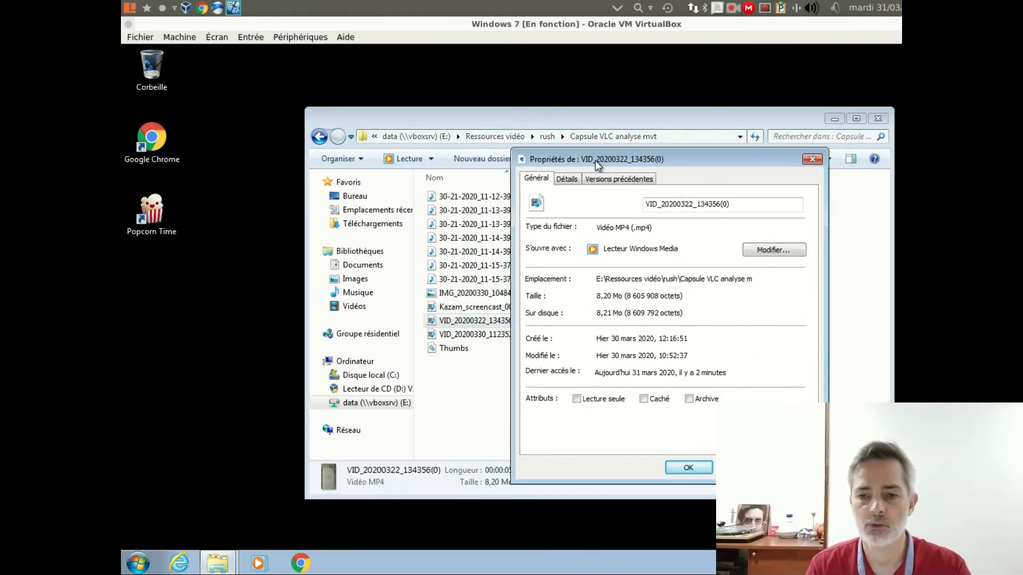
left_click(566, 179)
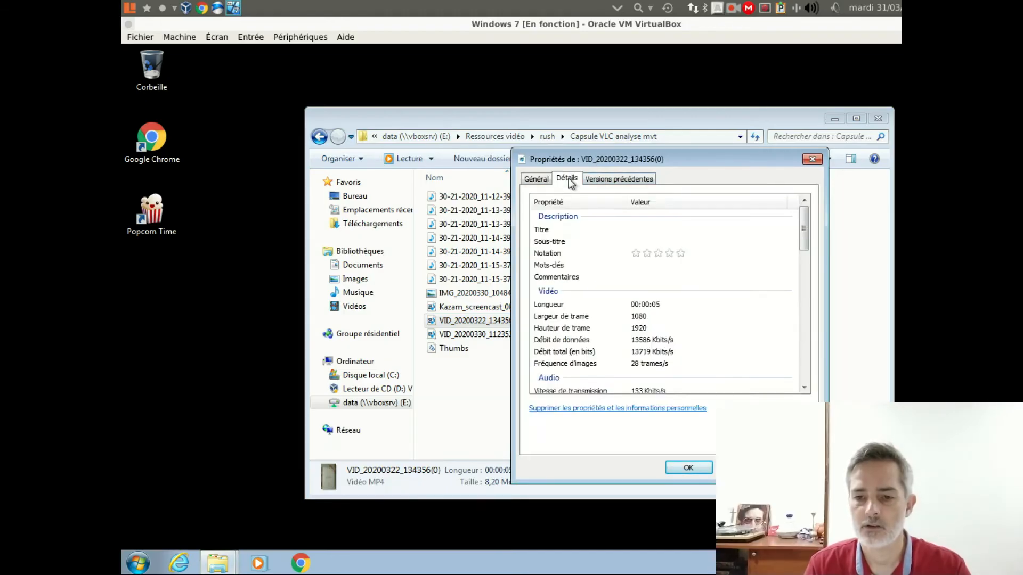
left_click(638, 319)
left_click(638, 329)
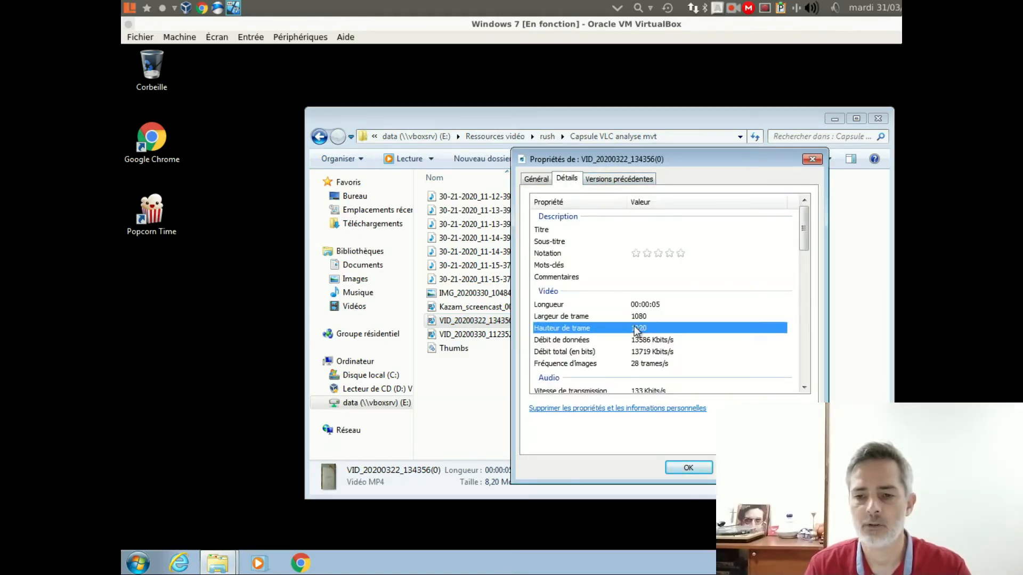
left_click(651, 365)
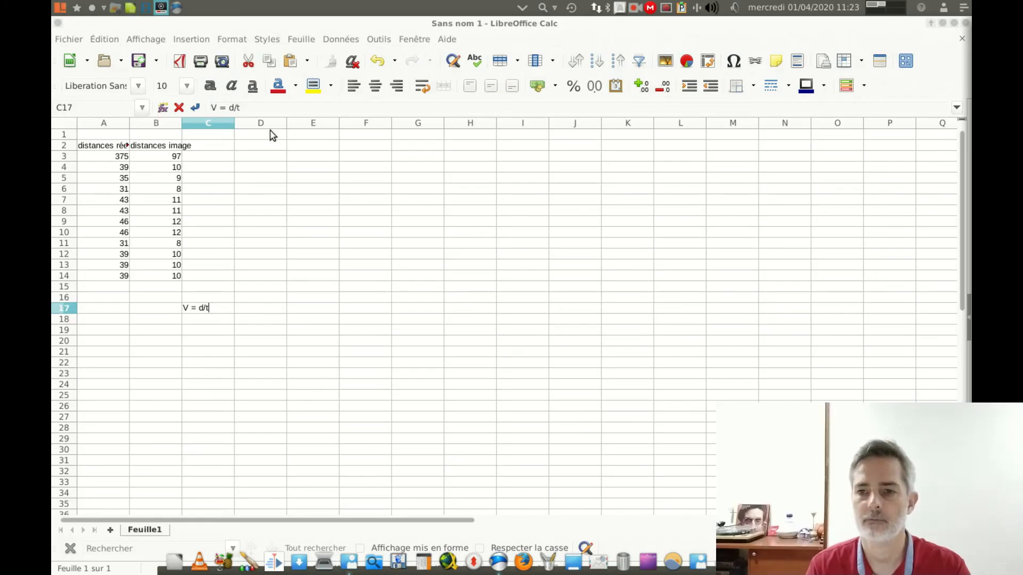
Enter the label "fréquence d'images :" in cell D3 and the value 28 in cell E3
left_click(274, 158)
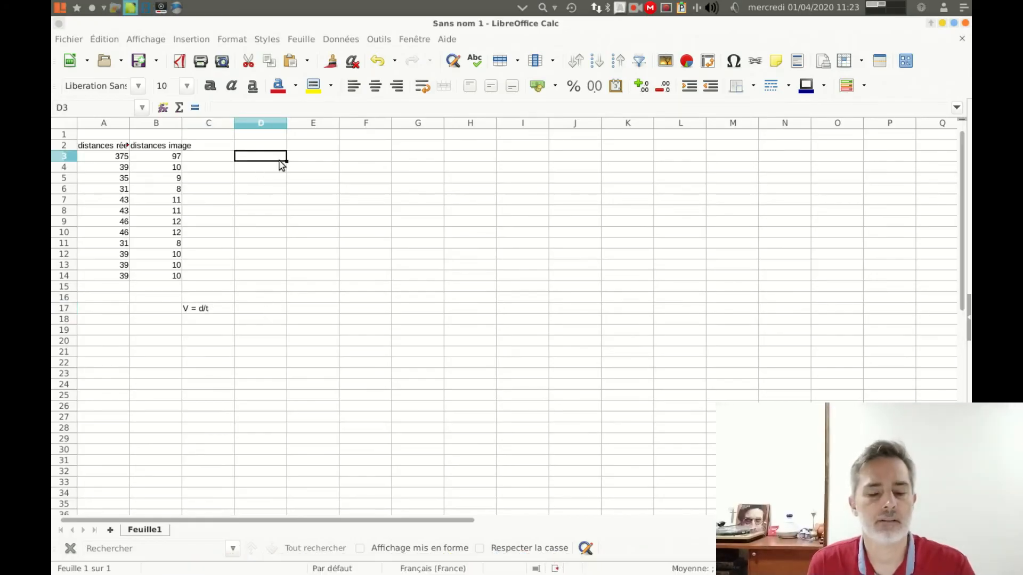
type("fréquenc")
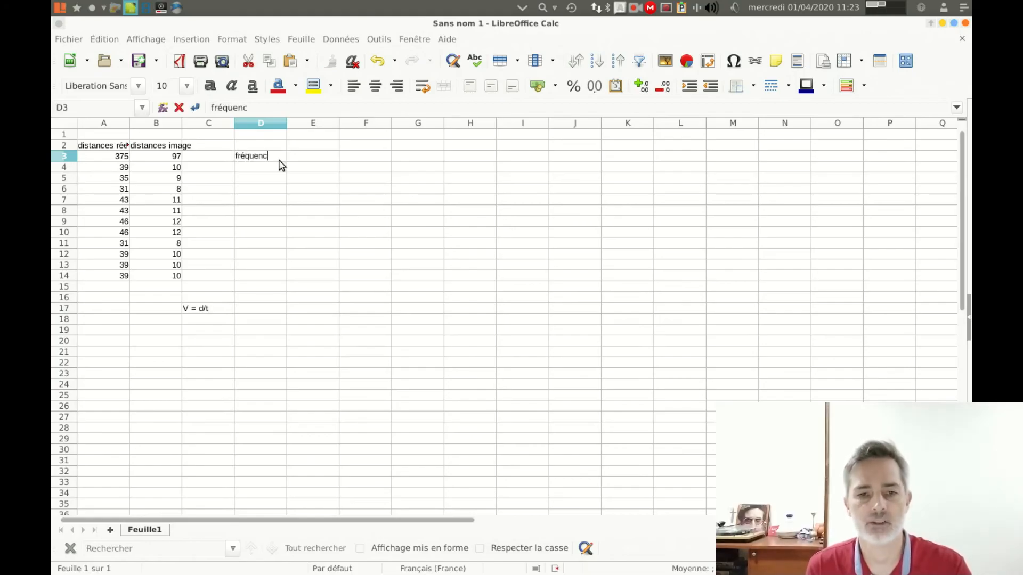
type("e d'images")
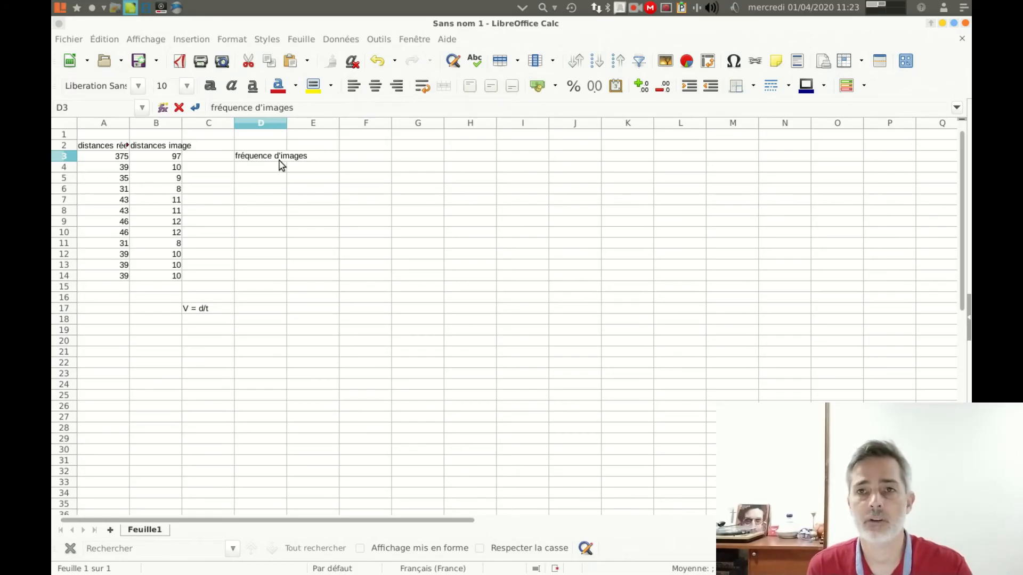
type(" :")
key("Tab")
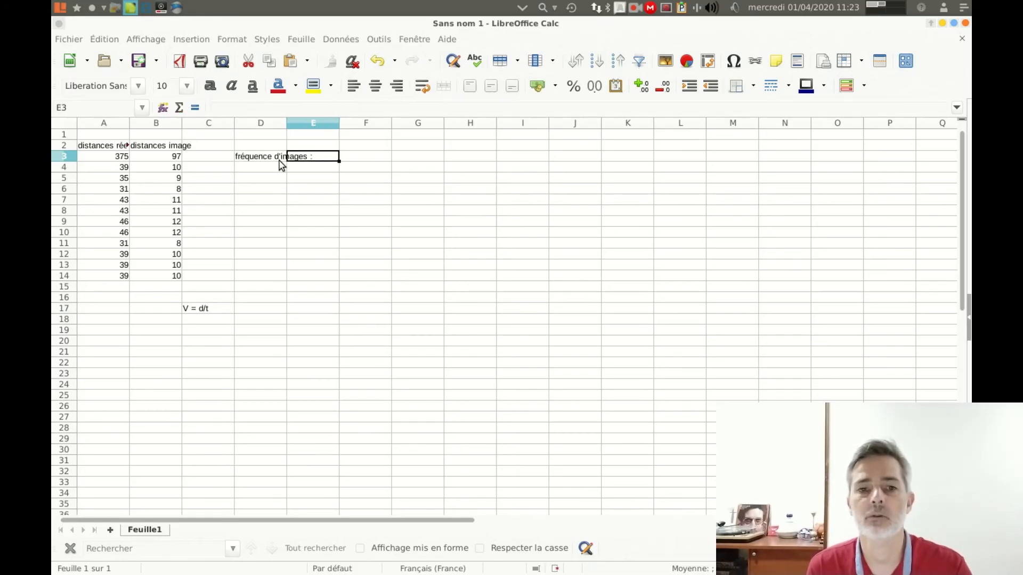
type("28")
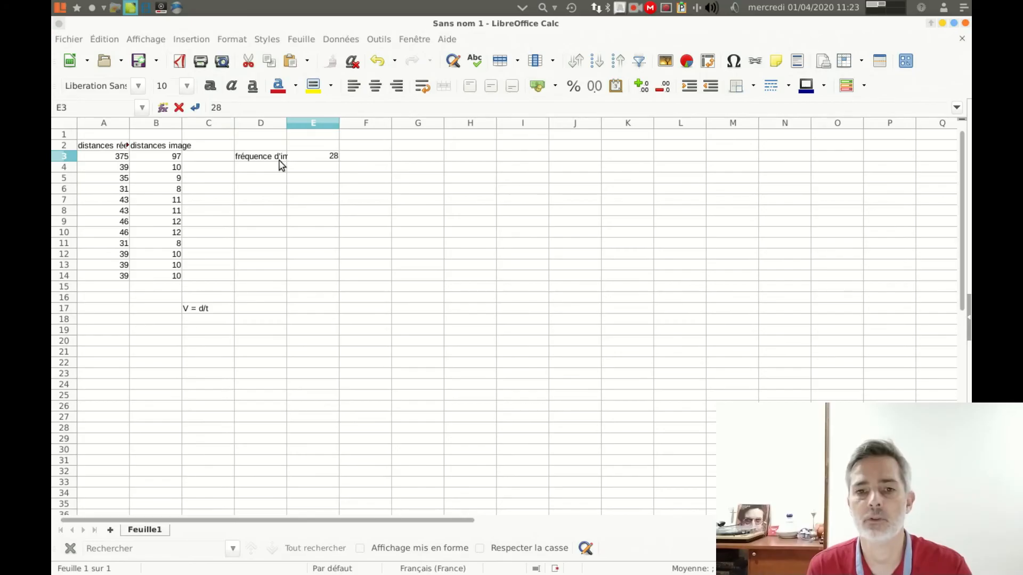
Widen columns D, A and B so that their text labels fit
left_click(275, 123)
left_click_drag(288, 123, 321, 123)
left_click_drag(130, 122, 157, 118)
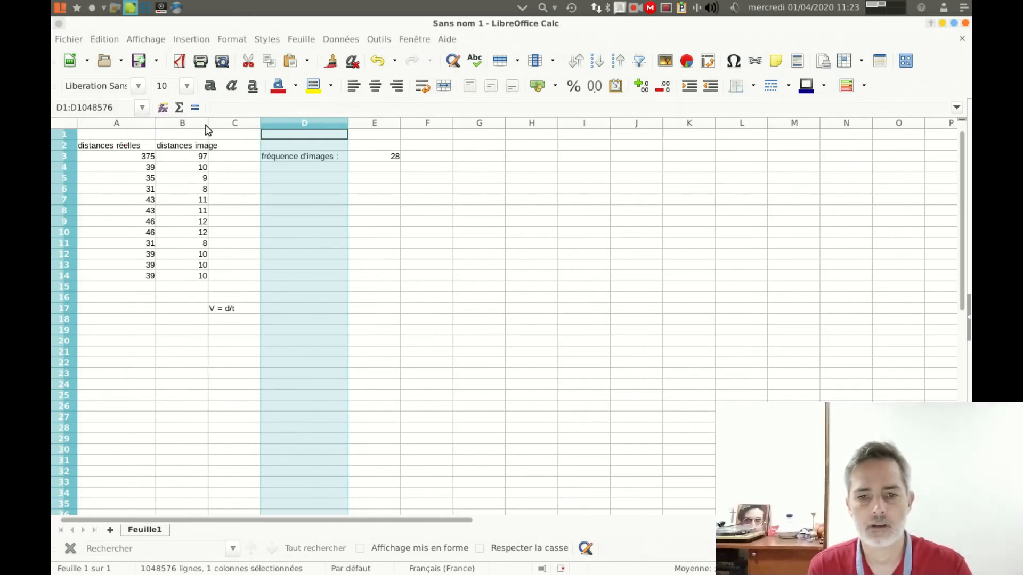
left_click_drag(209, 122, 228, 114)
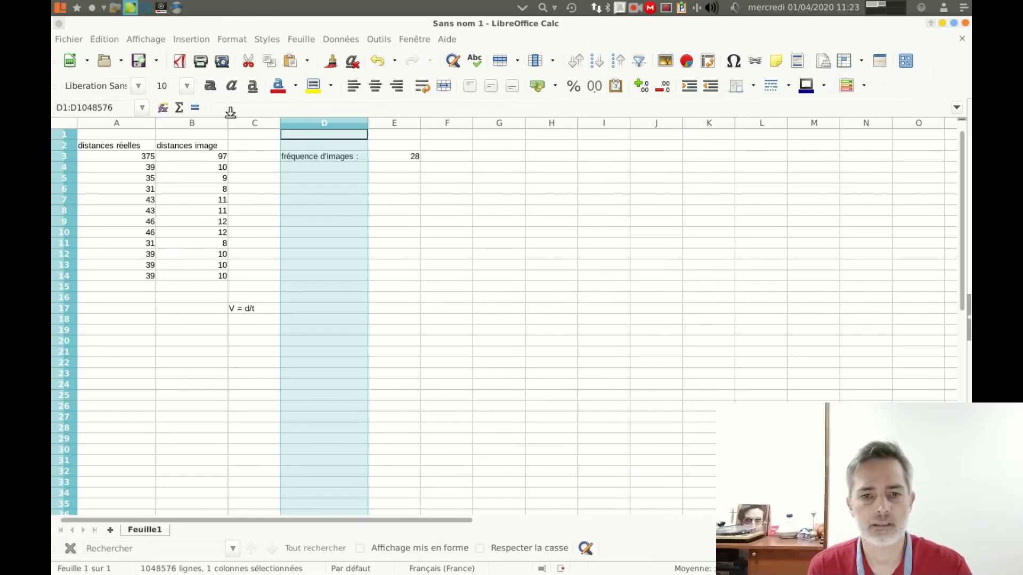
Move the frame rate label and its value from D3:E3 up to D2:E2
left_click(321, 157)
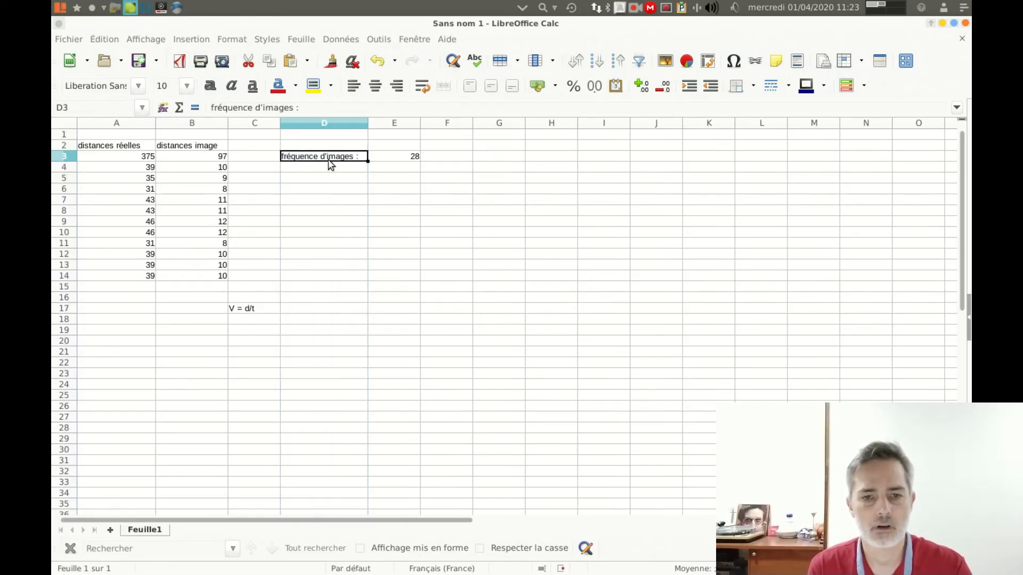
key("shift+Right")
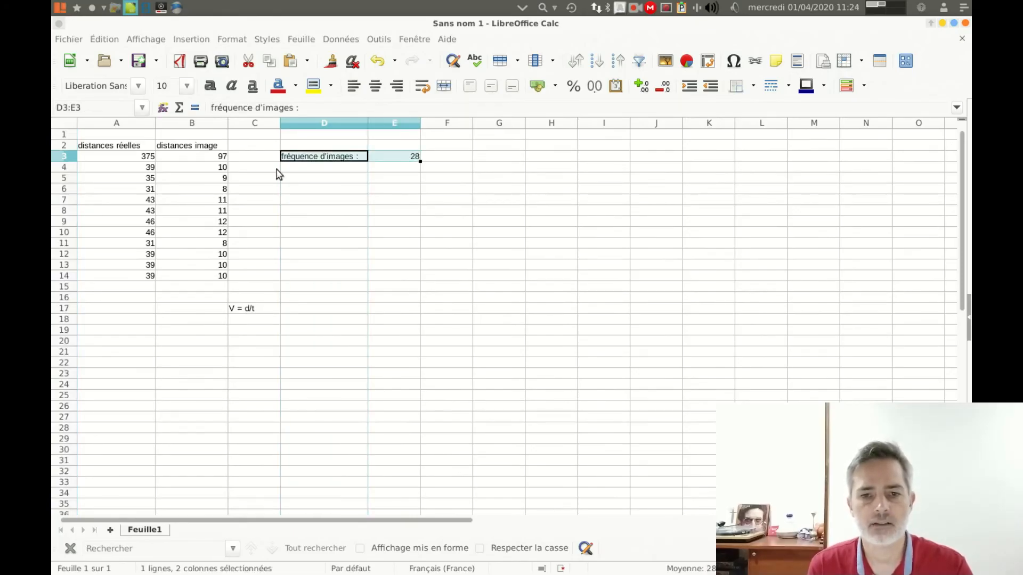
left_click_drag(296, 155, 309, 138)
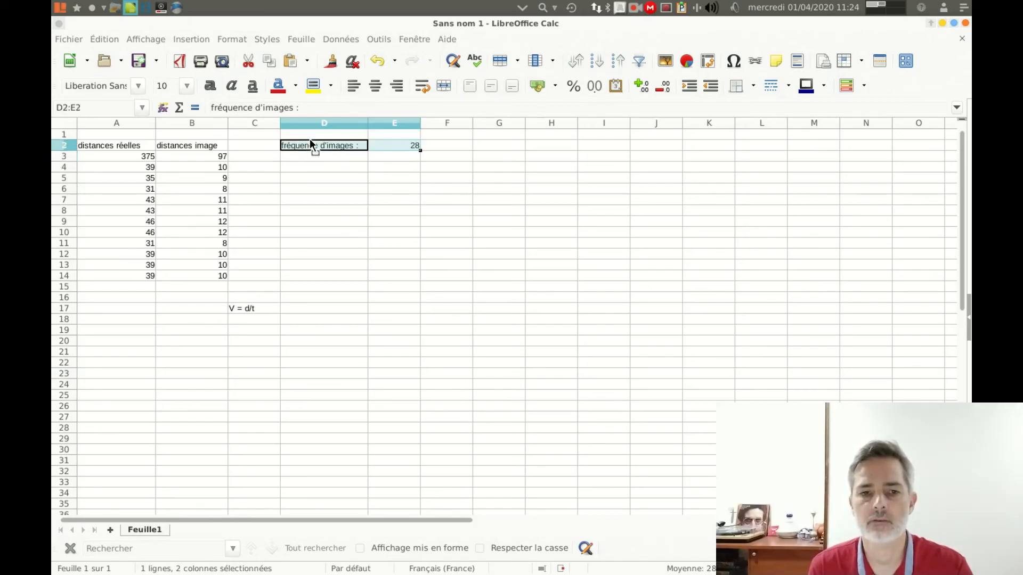
Enter the label "vitesse :" in cell D3, below the frame rate label
left_click(315, 169)
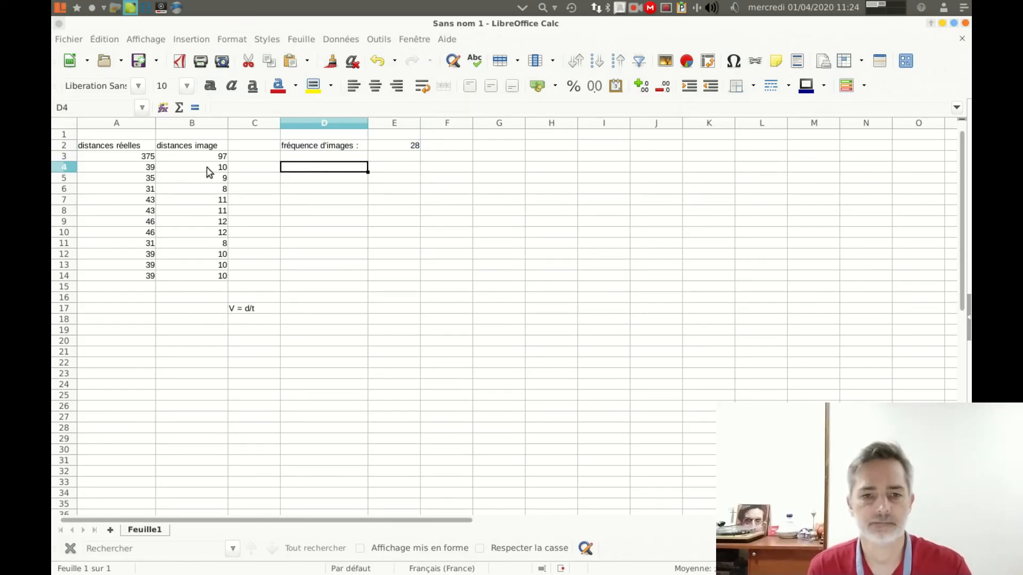
left_click(296, 158)
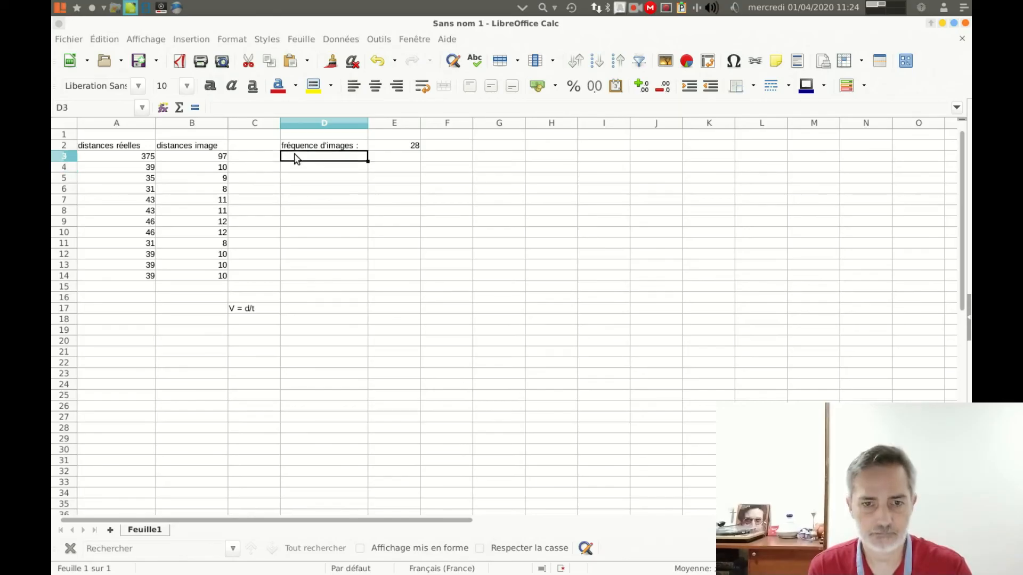
type("vitess")
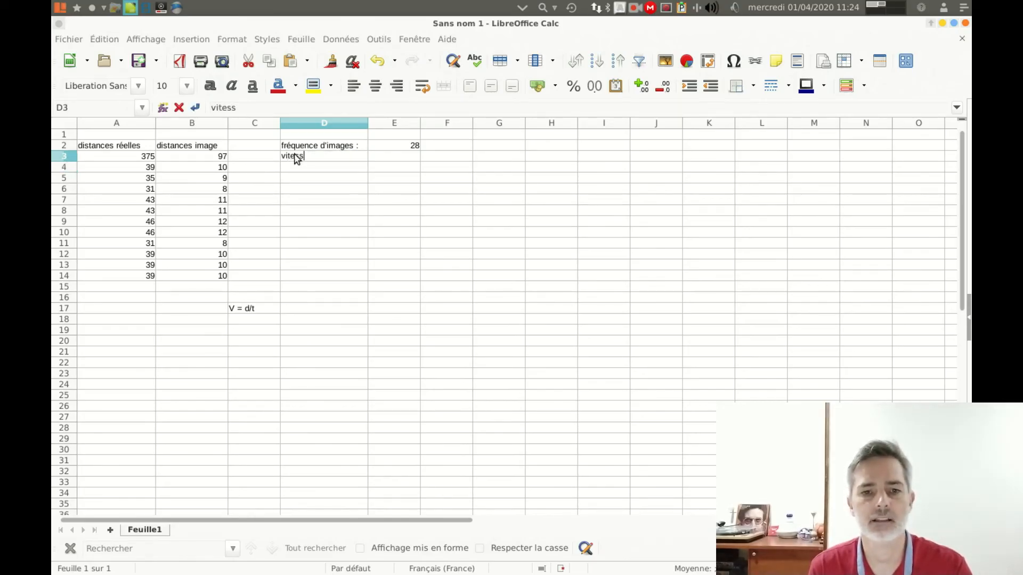
type("e :")
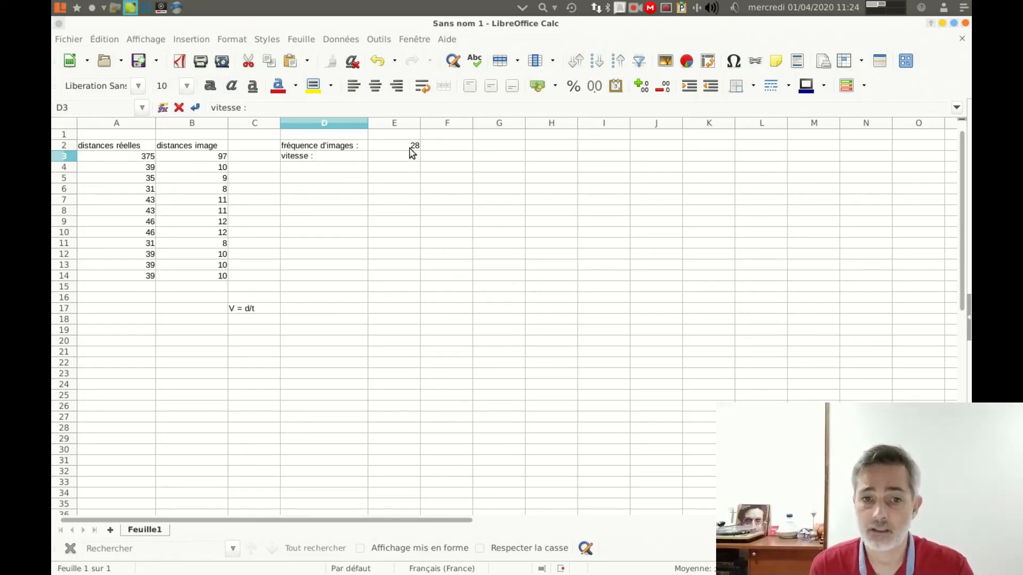
Extend the label in D2 to "fréquence d'images par seconde :" and widen column D to fit it
left_click(354, 150)
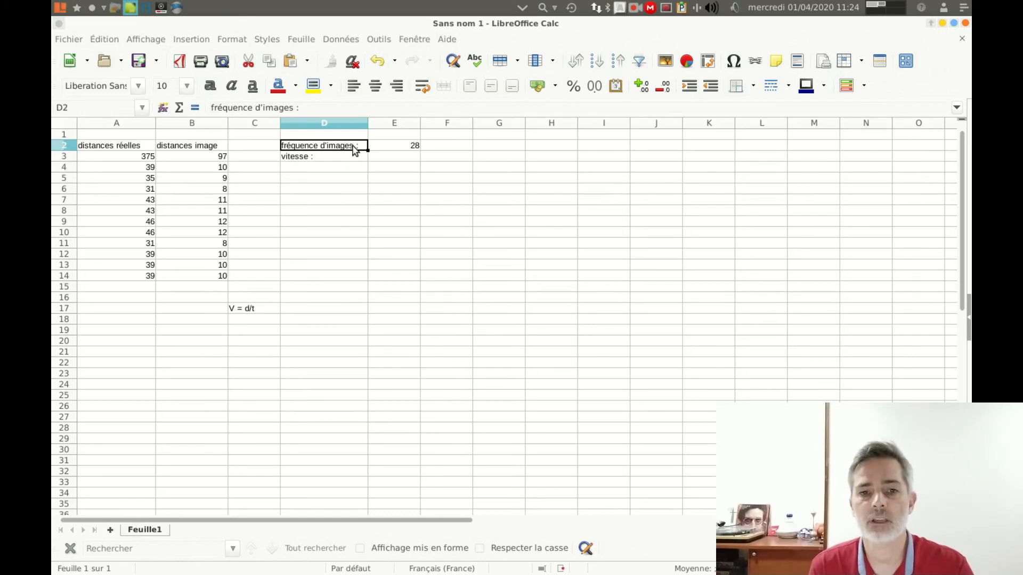
left_click(298, 107)
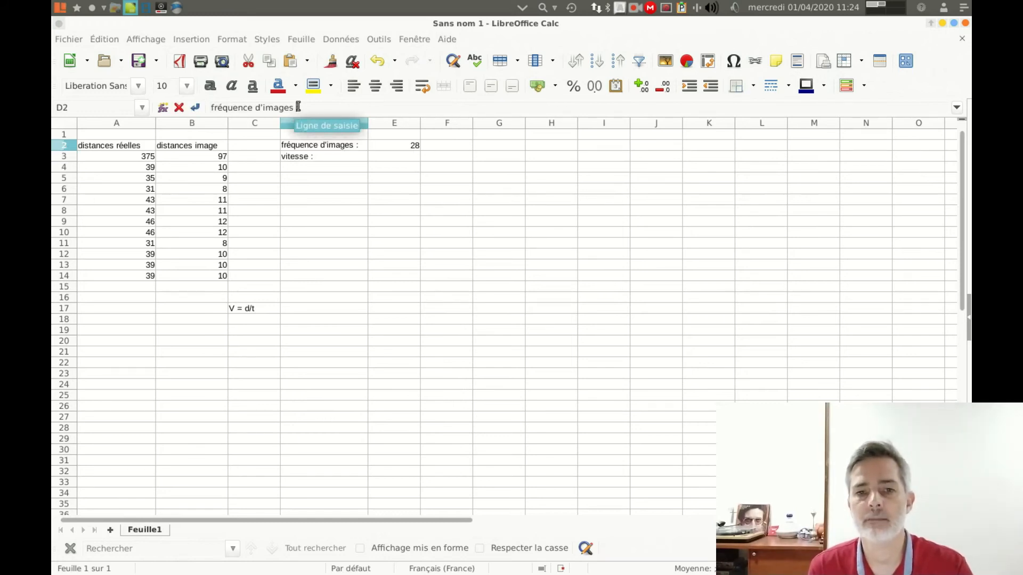
type("par sec")
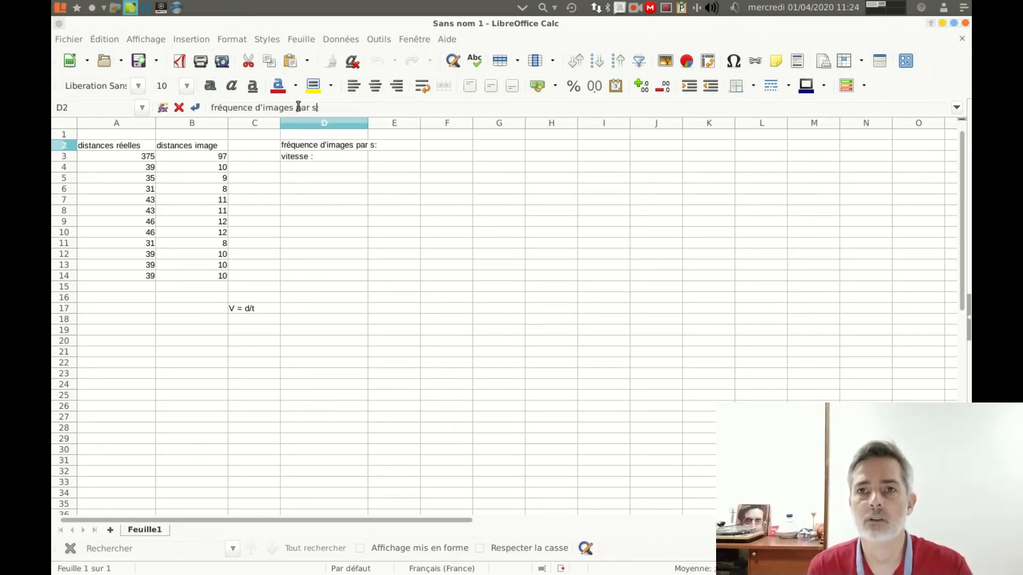
type("onde")
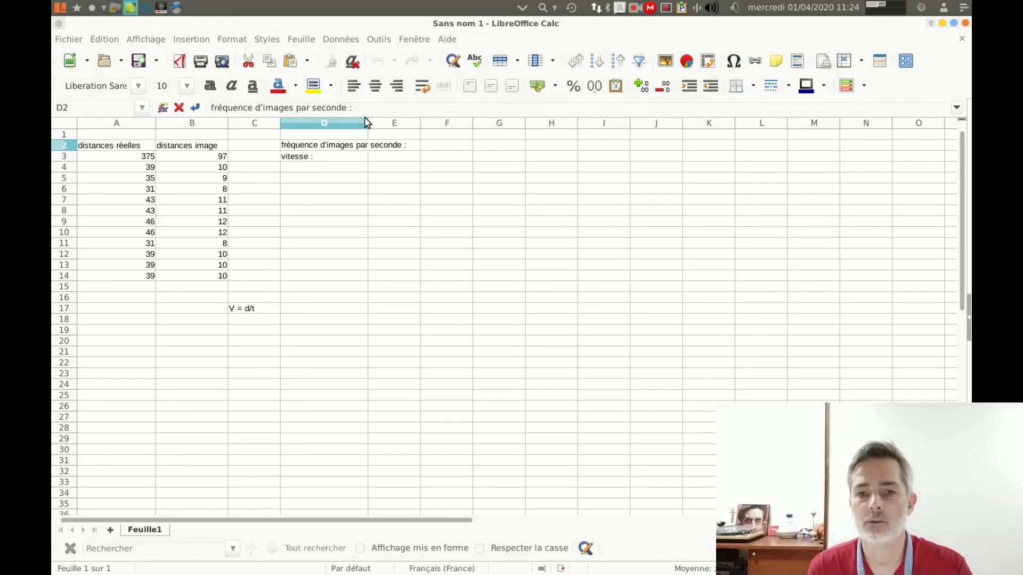
key("Return")
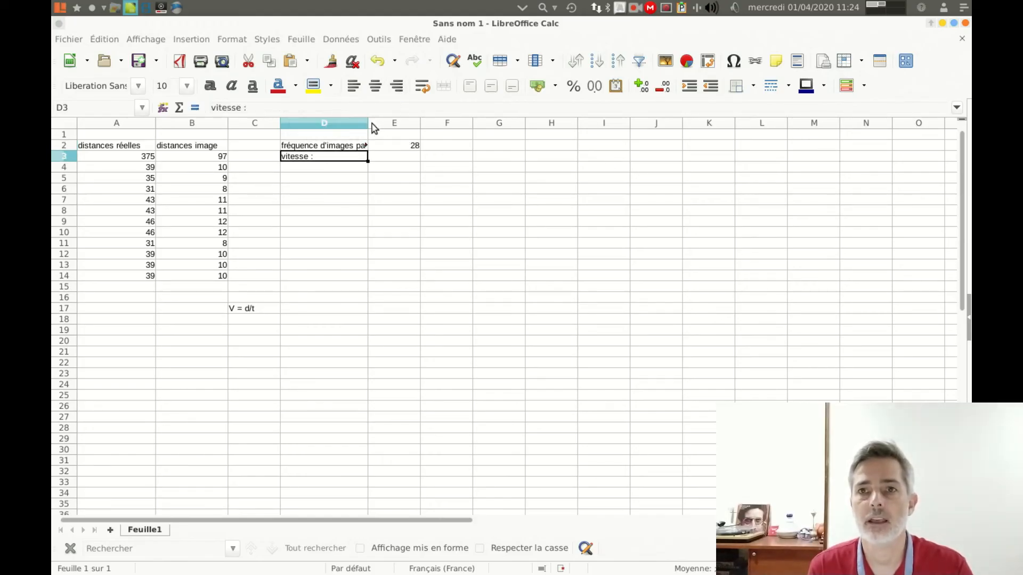
left_click_drag(369, 125, 414, 112)
left_click(401, 121)
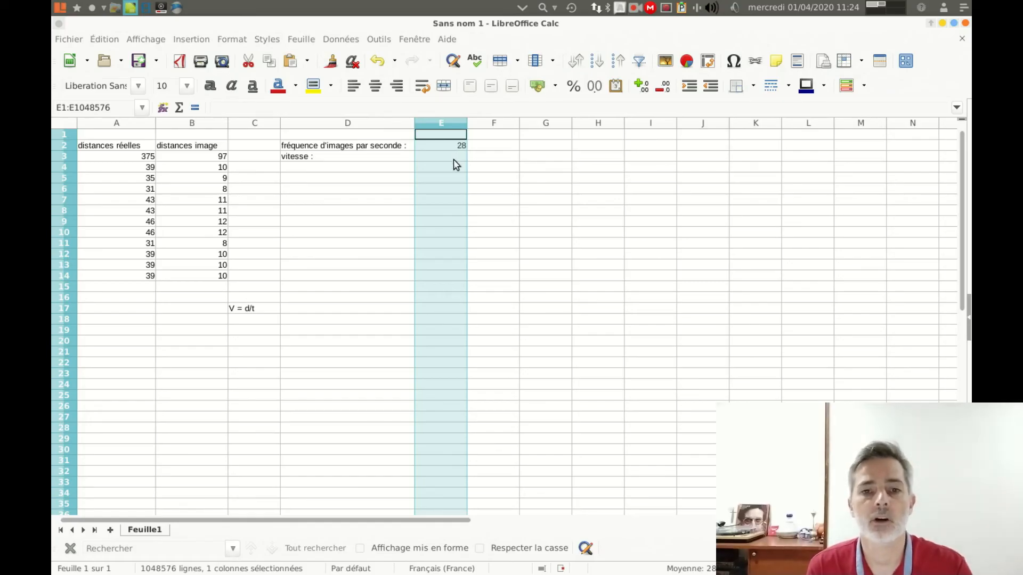
Write the note "délai entre deux images est de 1/28" in cell F2
left_click(488, 147)
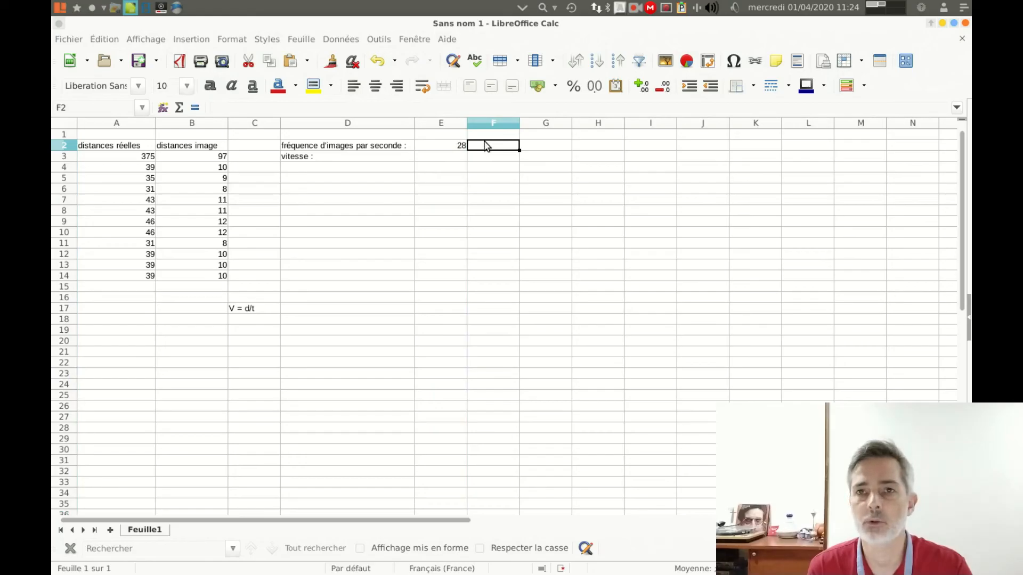
type("délai")
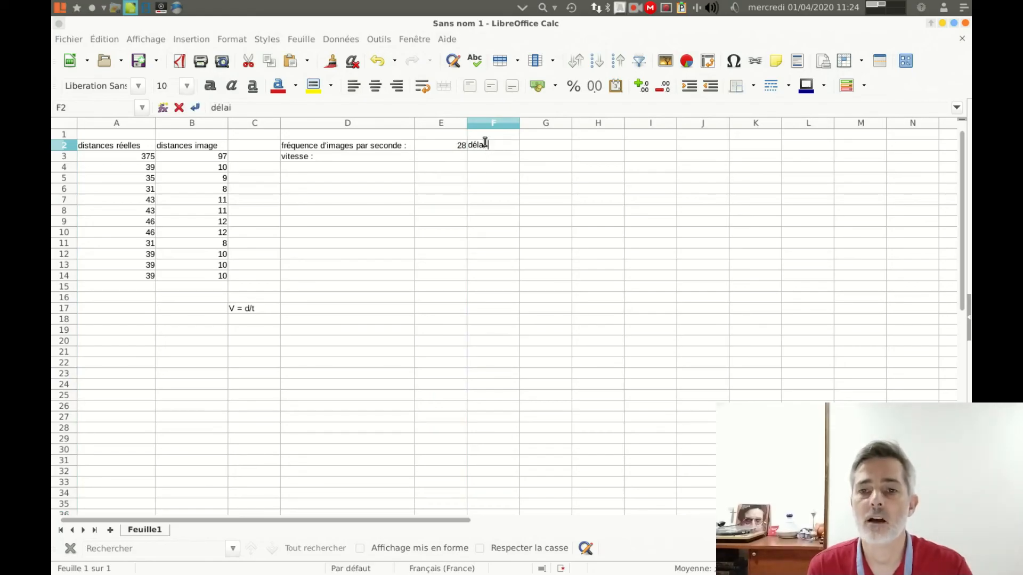
type(" entre deux images")
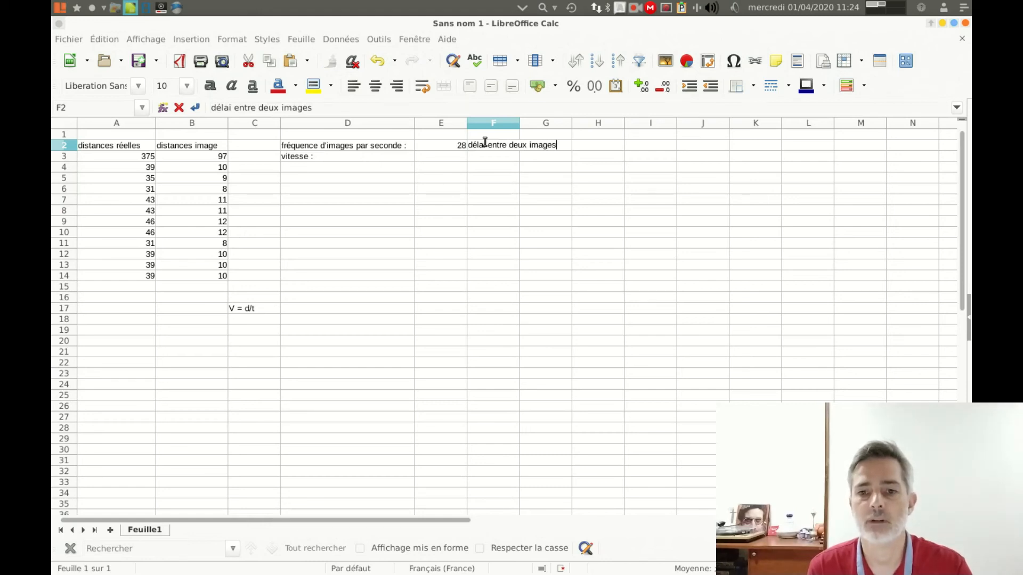
type(" est de")
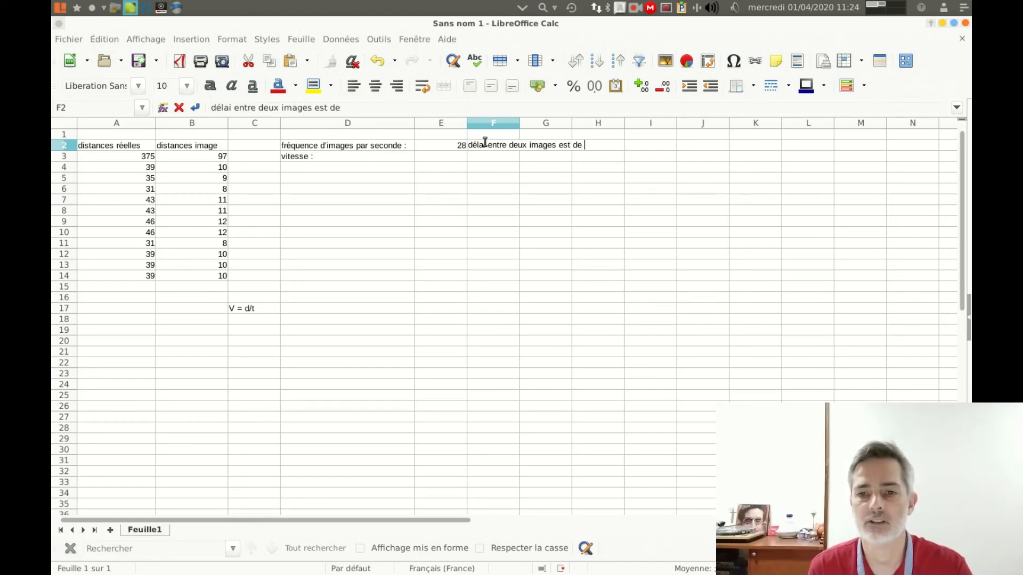
type(" 1")
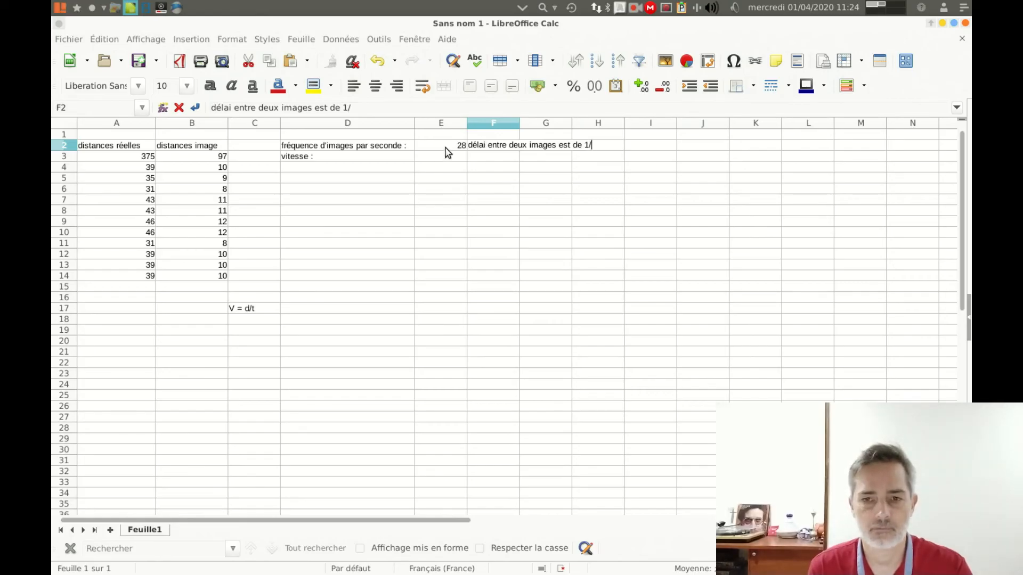
type("/28")
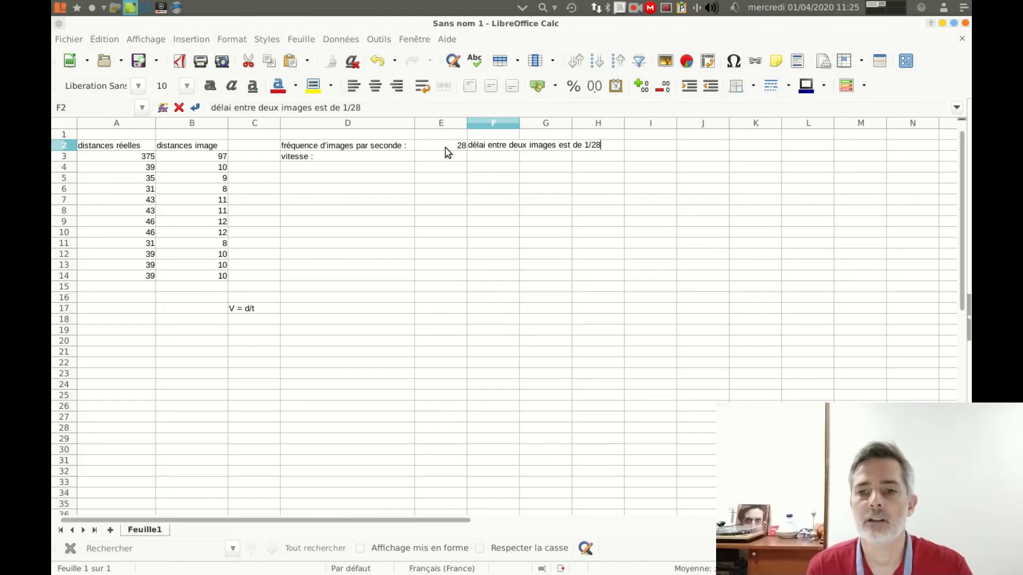
key("Tab")
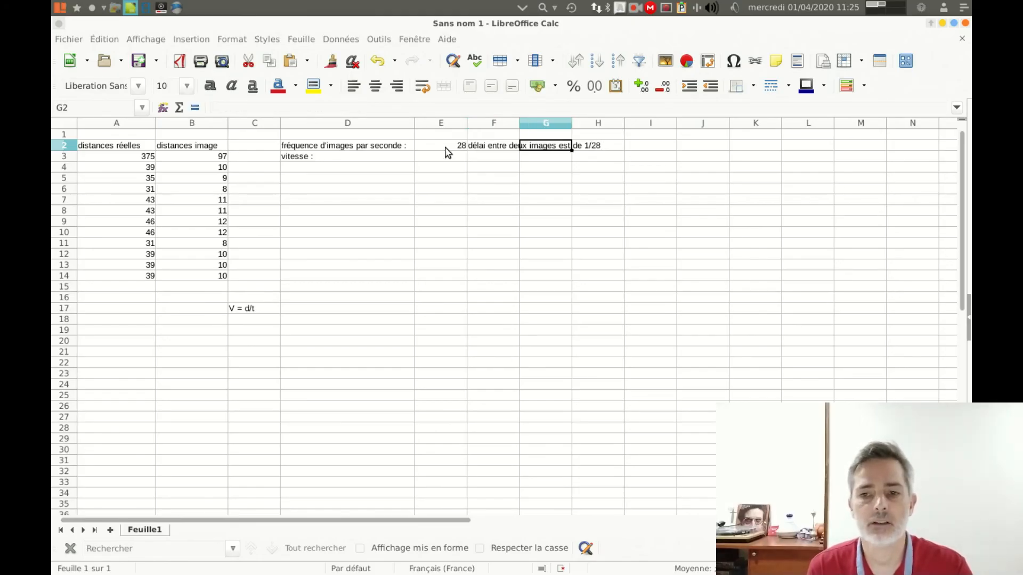
Calculate the delay between two images in cell I2 with the formula =1/28
left_click(629, 149)
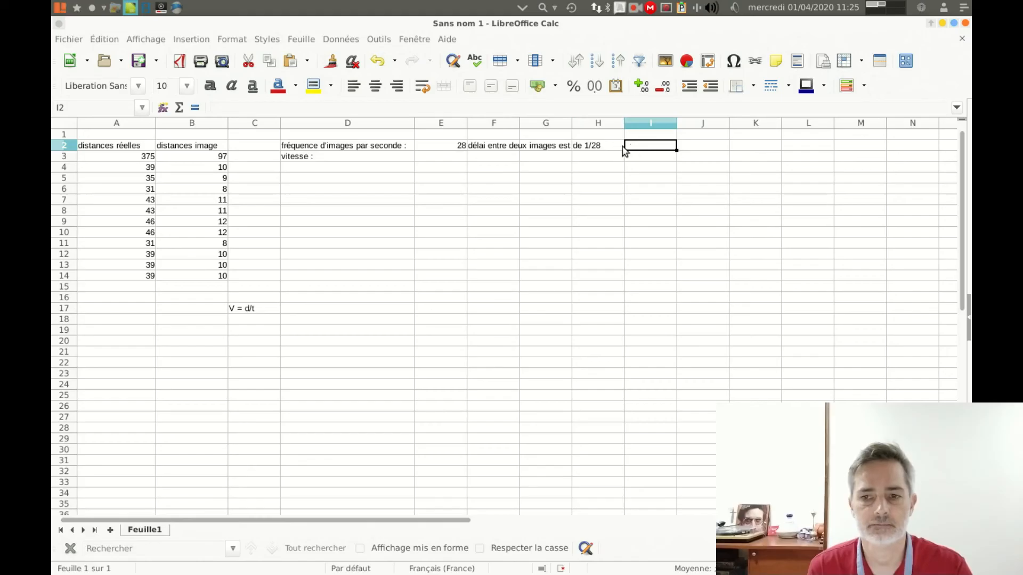
type("=1/28")
key("Return")
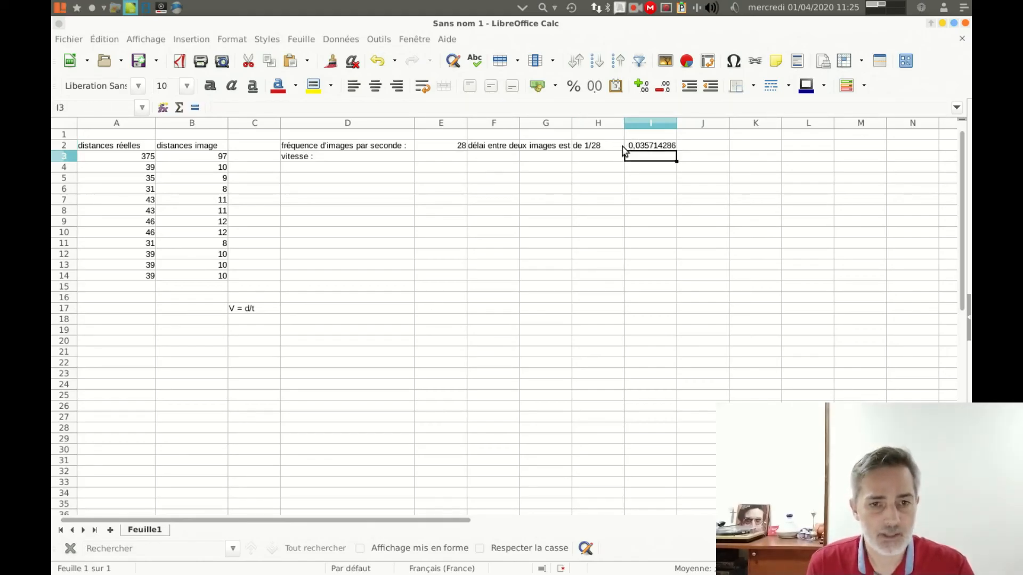
Calculate the first speed in cell D4 with the formula =A4/$I$2, using an absolute reference to the delay
left_click(354, 169)
type("=")
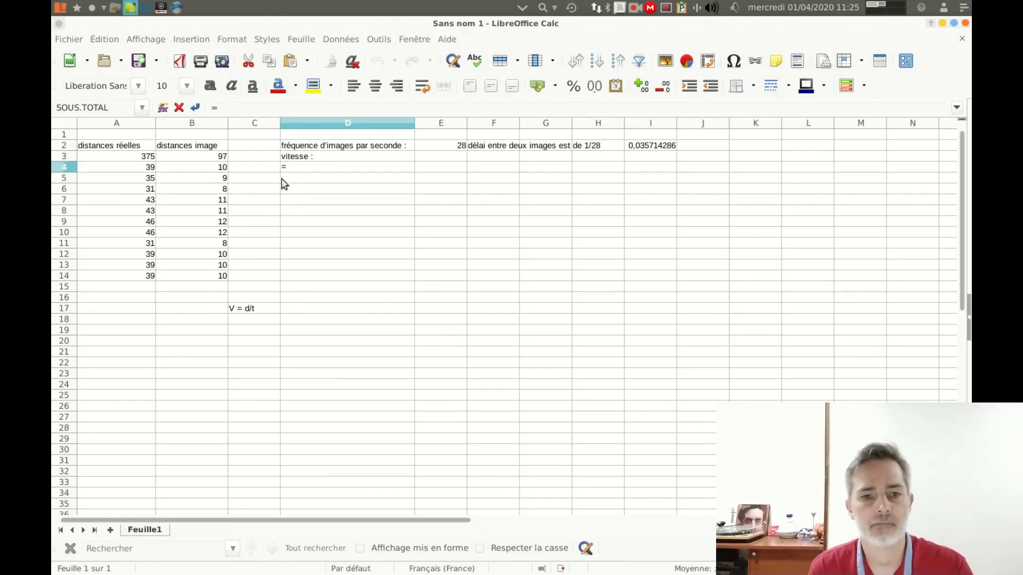
left_click(144, 170)
type("/")
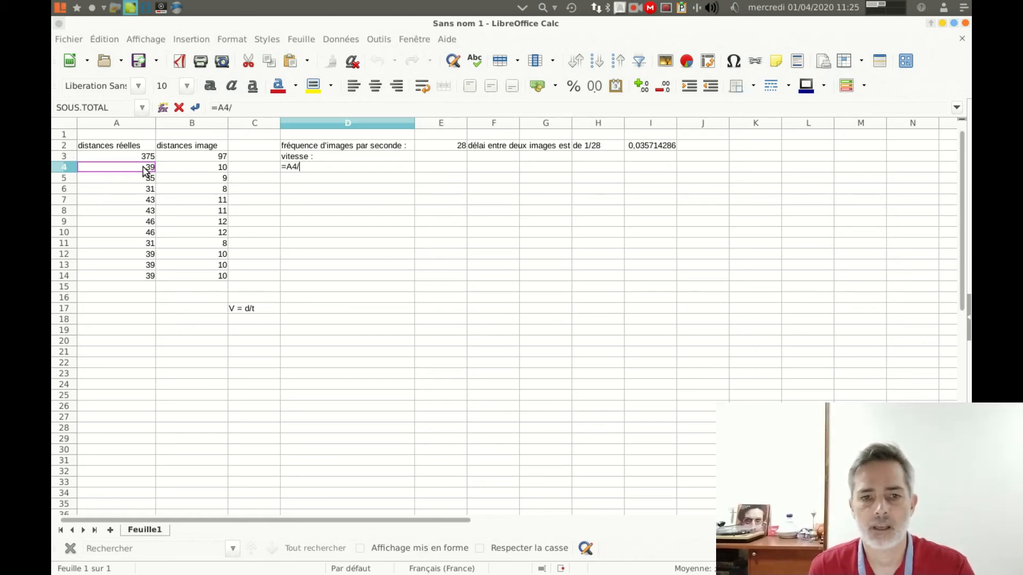
left_click(633, 149)
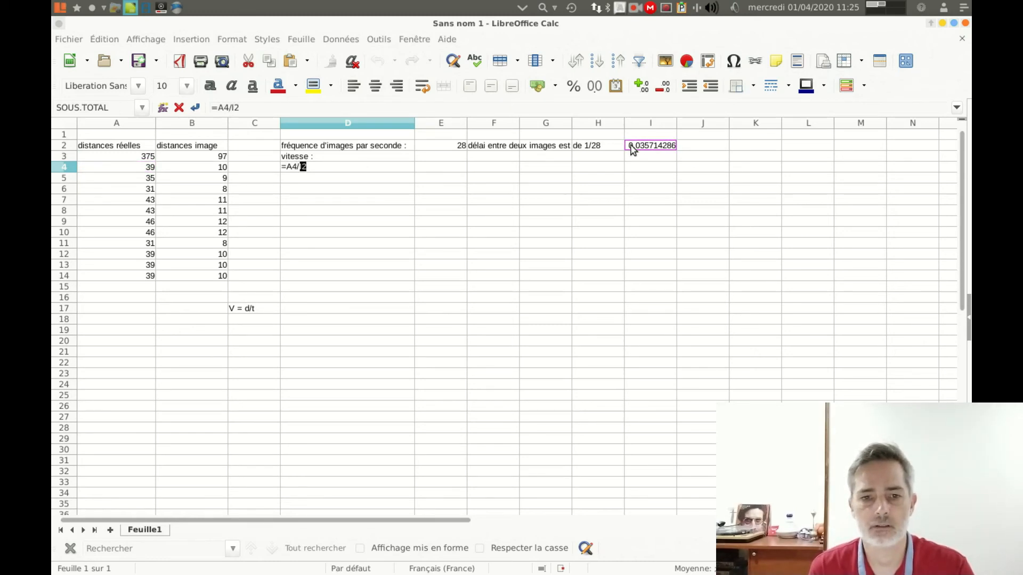
key("shift+F4")
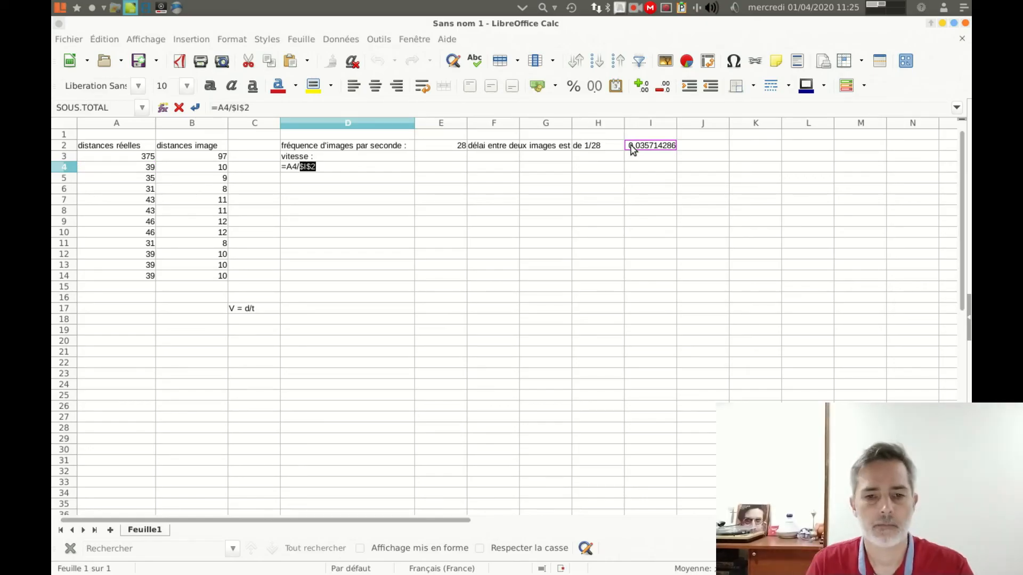
key("Return")
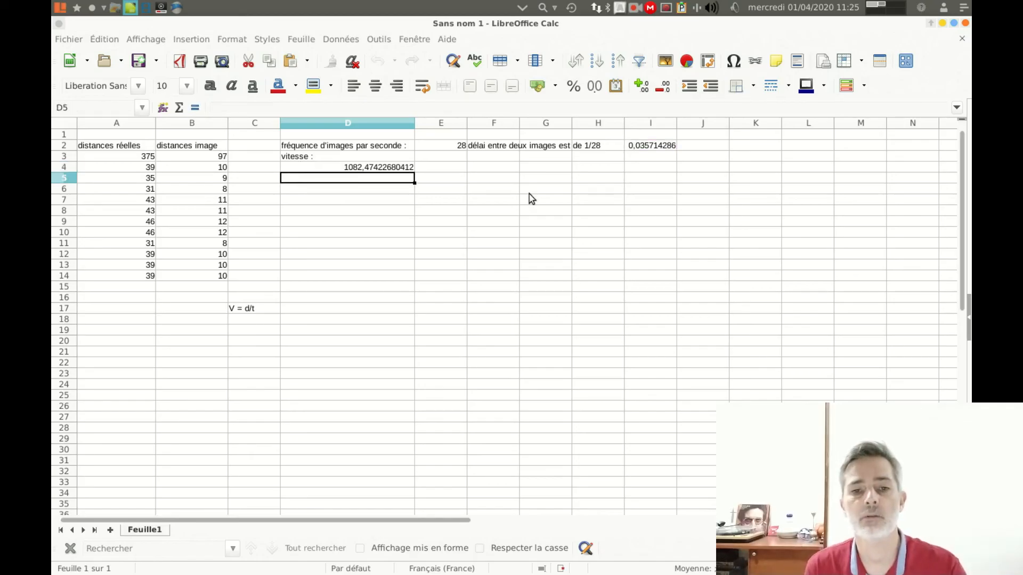
left_click(401, 168)
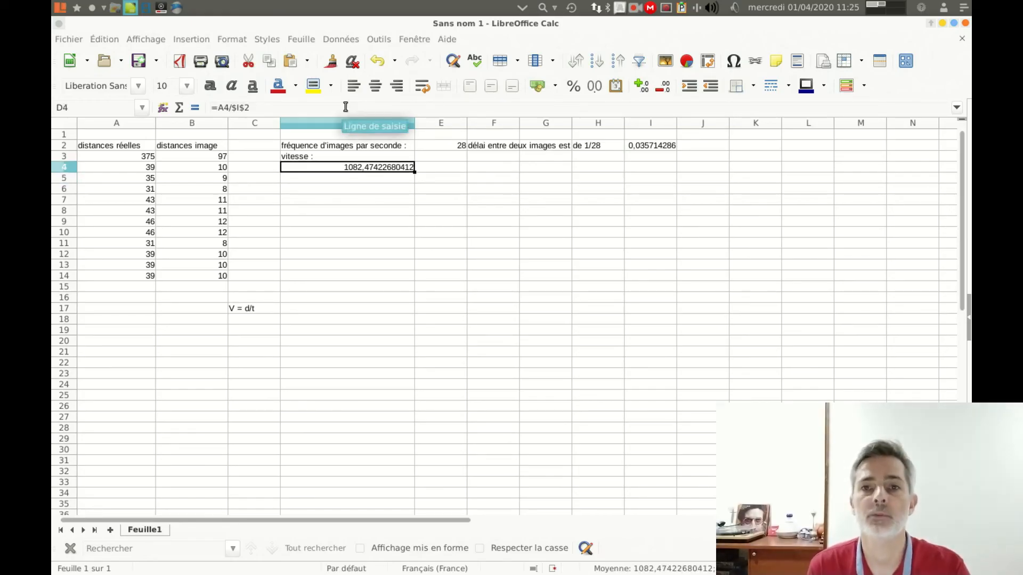
Convert the first speed in D4 to metres per second by changing its formula to =A4/$I$2/1000
left_click(346, 107)
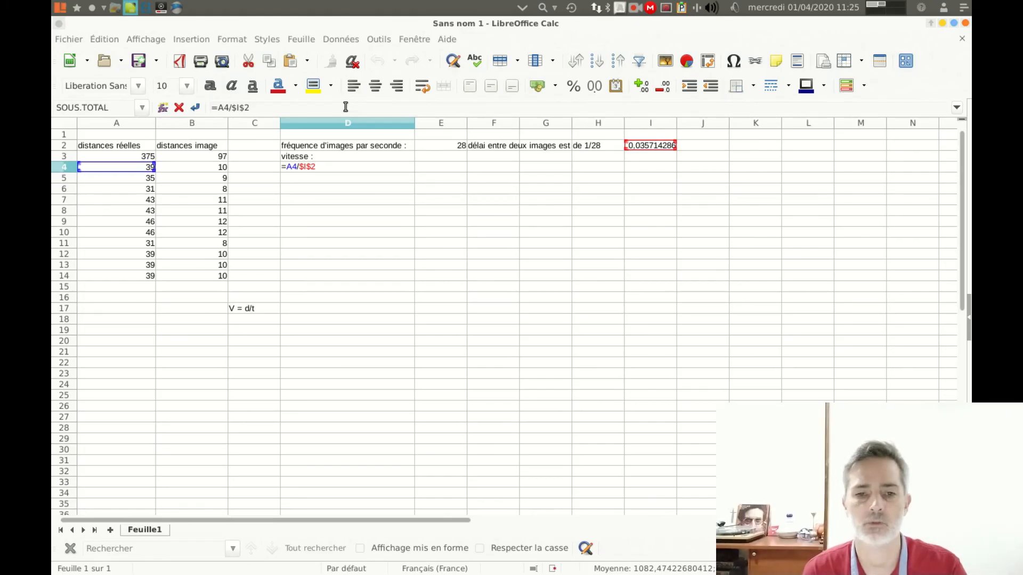
type("/1000")
key("Return")
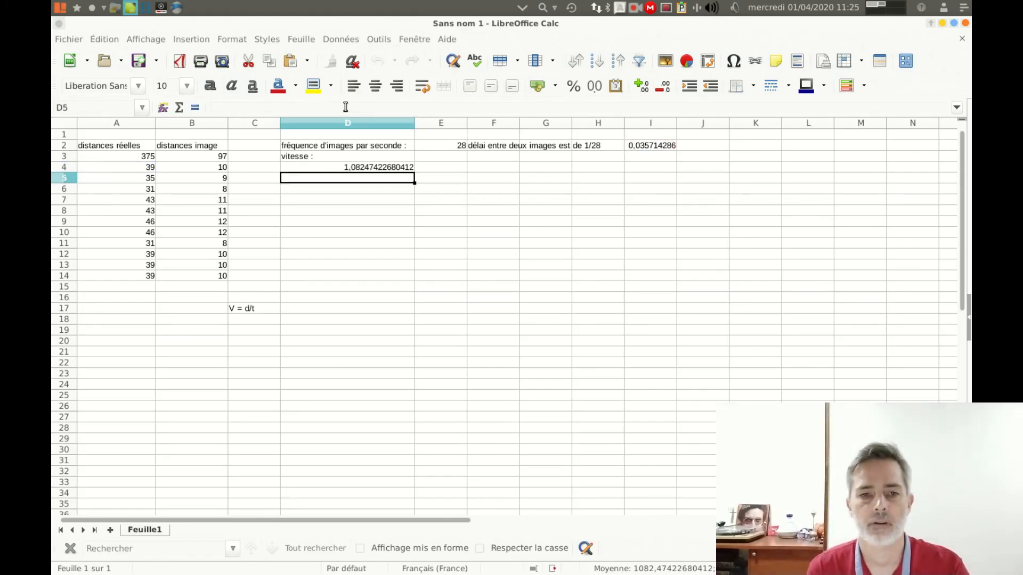
Change the speed label in D3 to "Vitesse en m/s :"
left_click(311, 159)
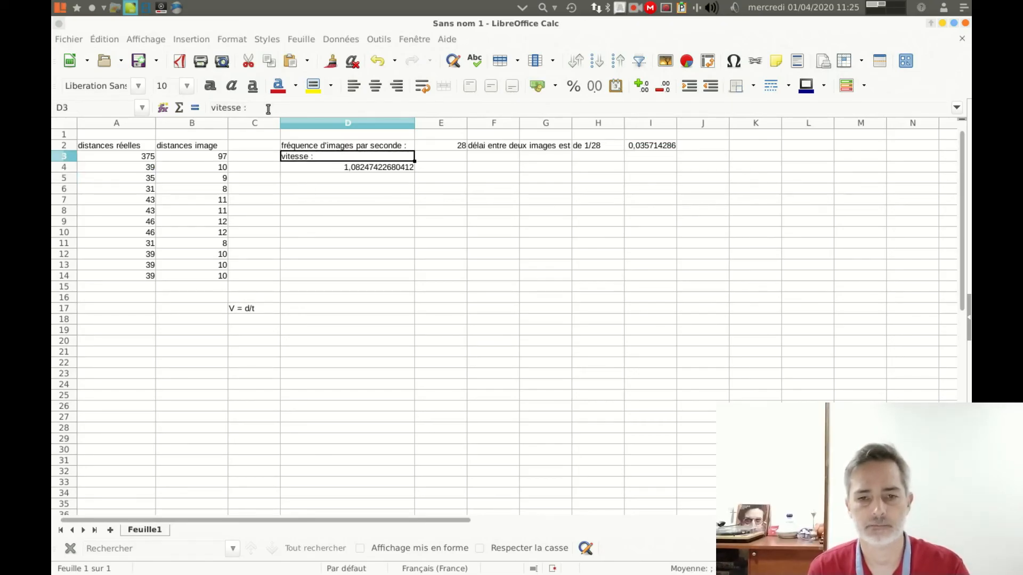
left_click(243, 107)
type("en m/s")
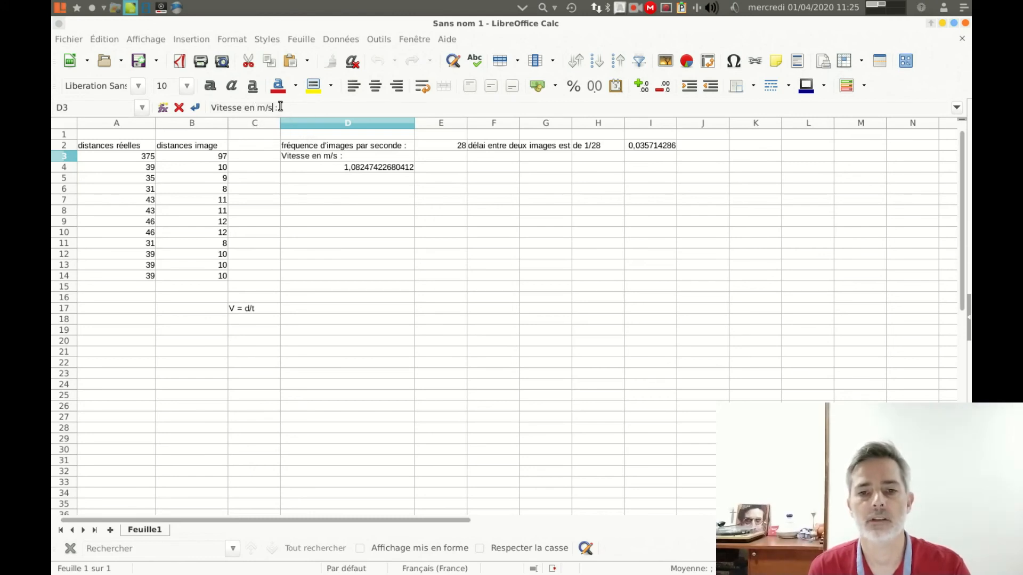
left_click(354, 177)
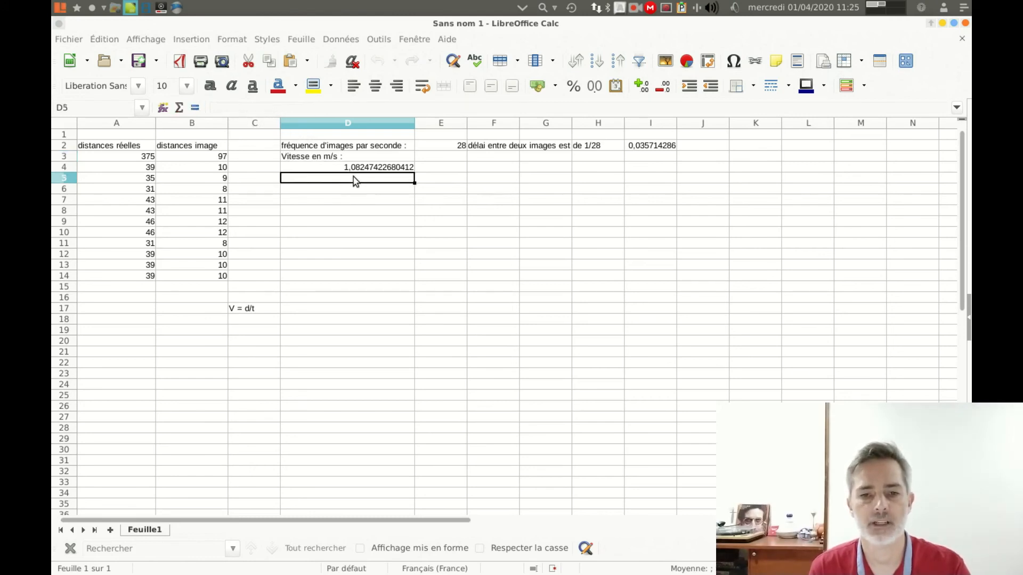
Fill the speed formula from D4 down through D14
left_click(356, 170)
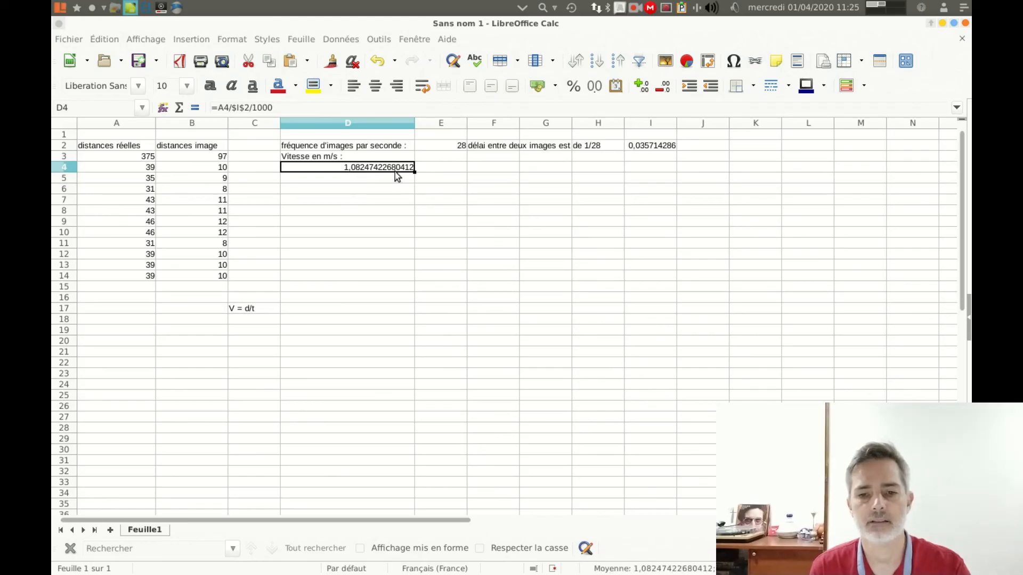
left_click_drag(414, 173, 401, 283)
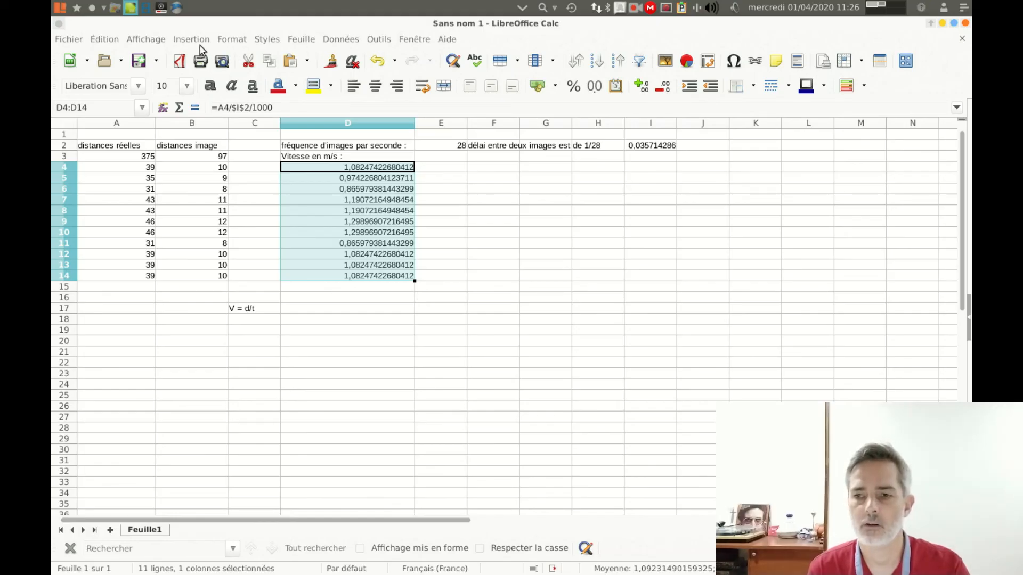
Insert an XY (dispersion) chart of the speeds in D4:D14, using the "Points et lignes" subtype
left_click(686, 66)
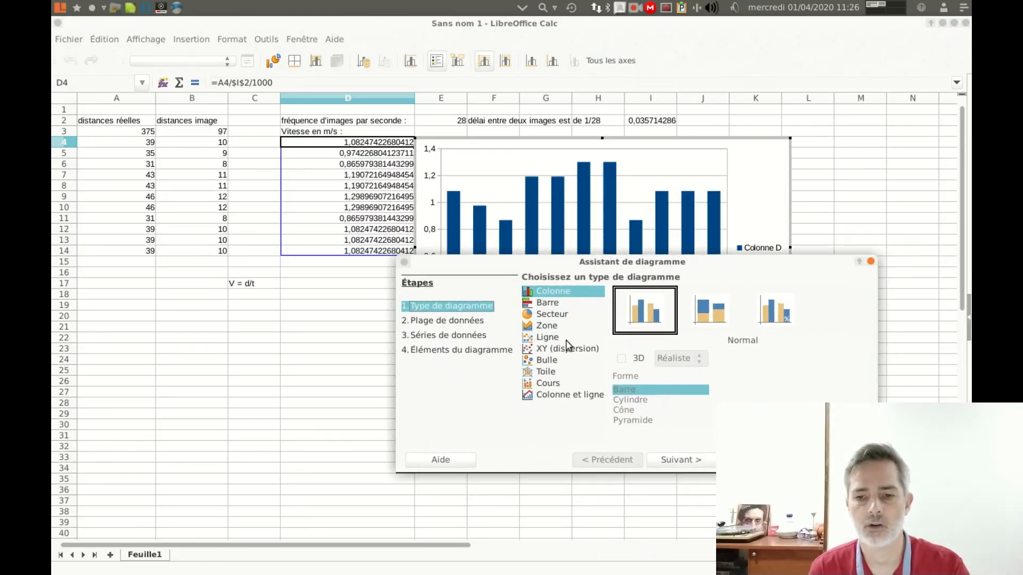
left_click(566, 349)
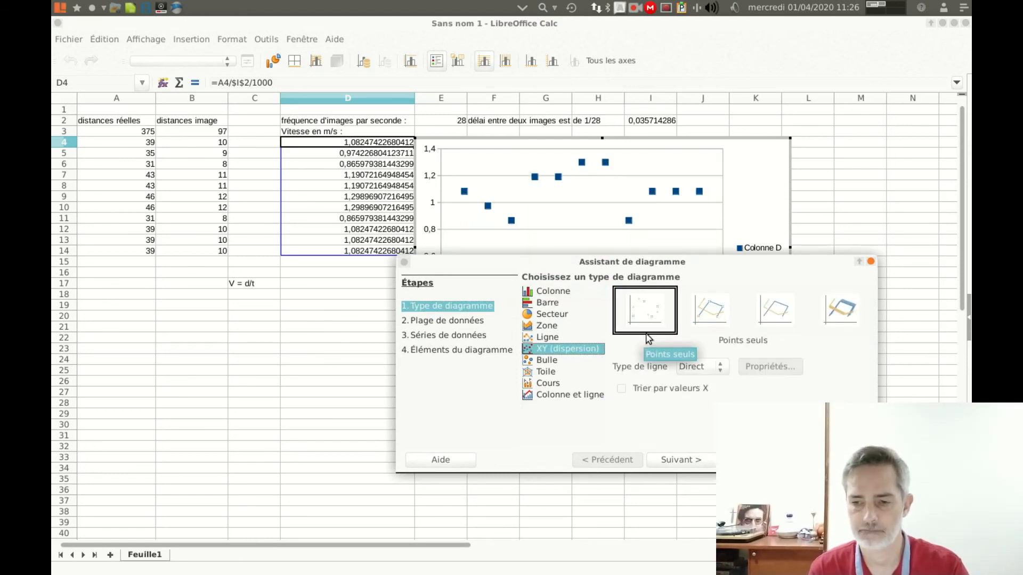
left_click(709, 315)
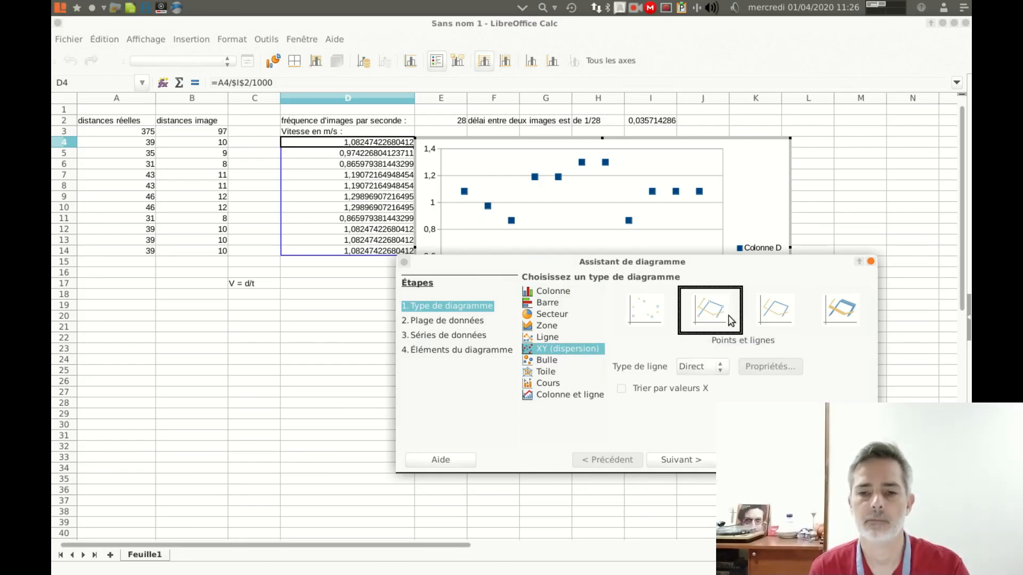
left_click(731, 320)
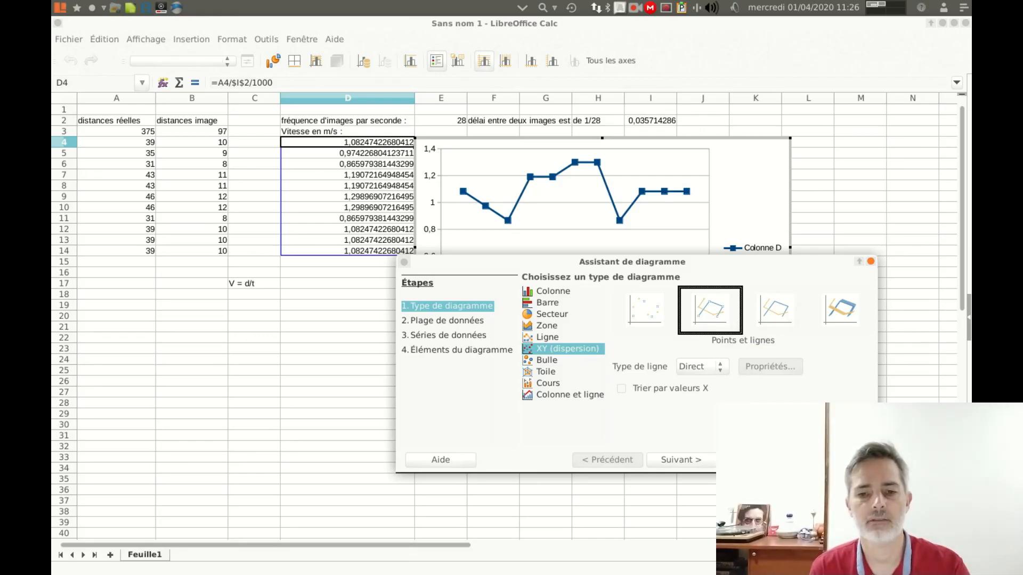
left_click(759, 460)
Move the speed chart below the data so it starts at about row 16 under column D, and leave chart editing
left_click_drag(677, 138, 556, 274)
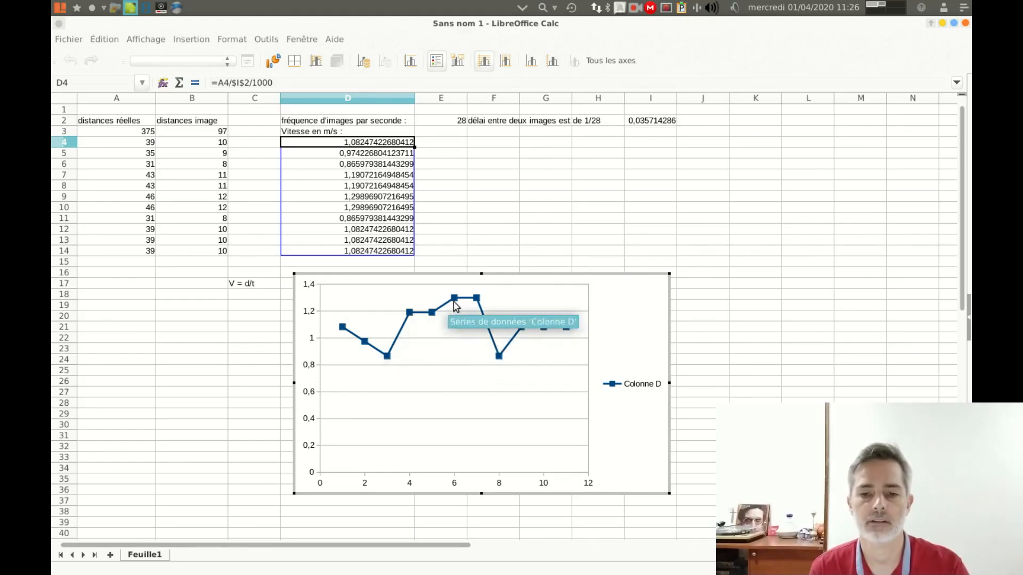
mouse_move(475, 303)
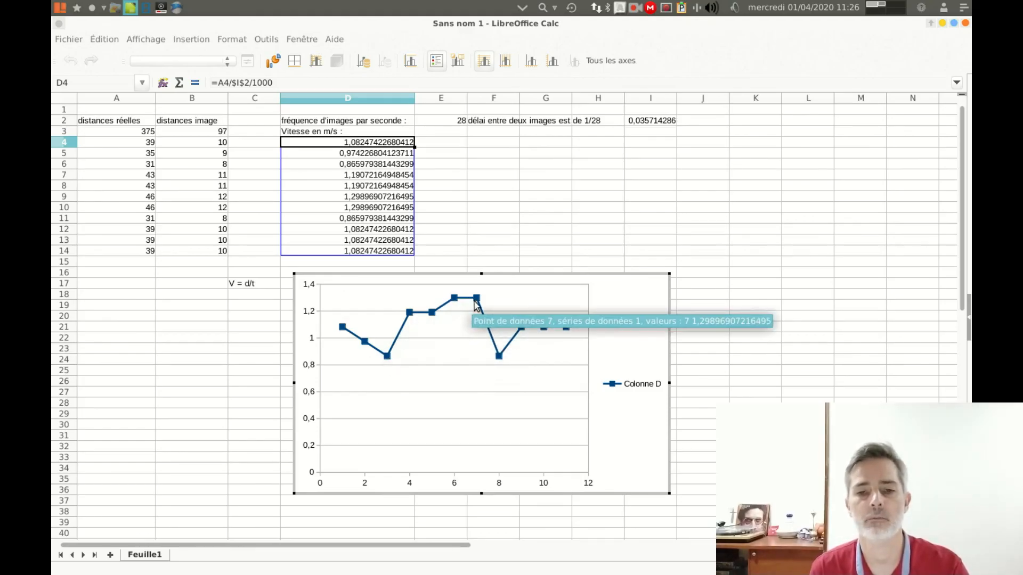
left_click(365, 159)
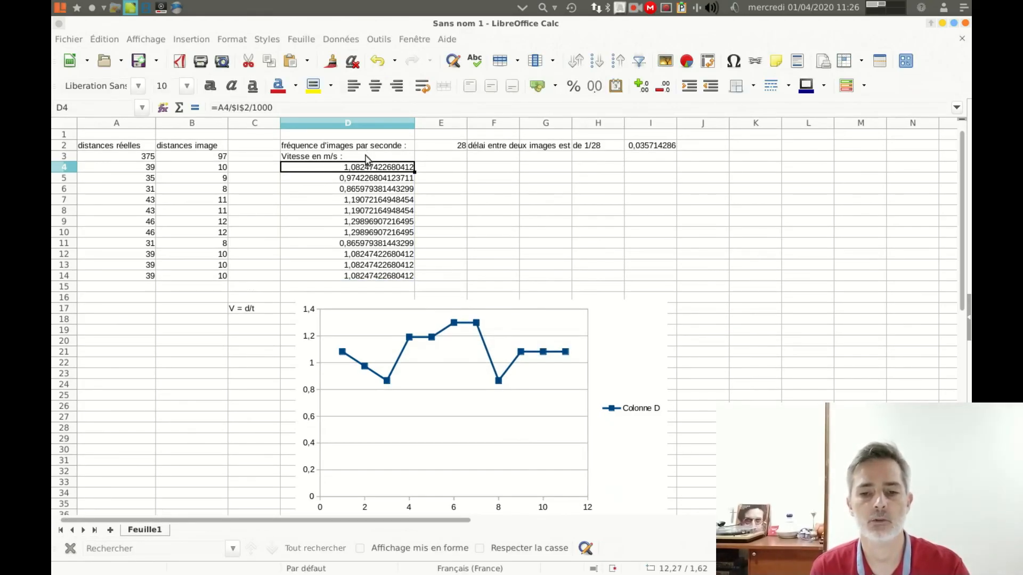
Format the speeds in D4:D14 as numbers with two decimals and a thousands separator, using the -1 234,57 format
left_click_drag(366, 167, 381, 278)
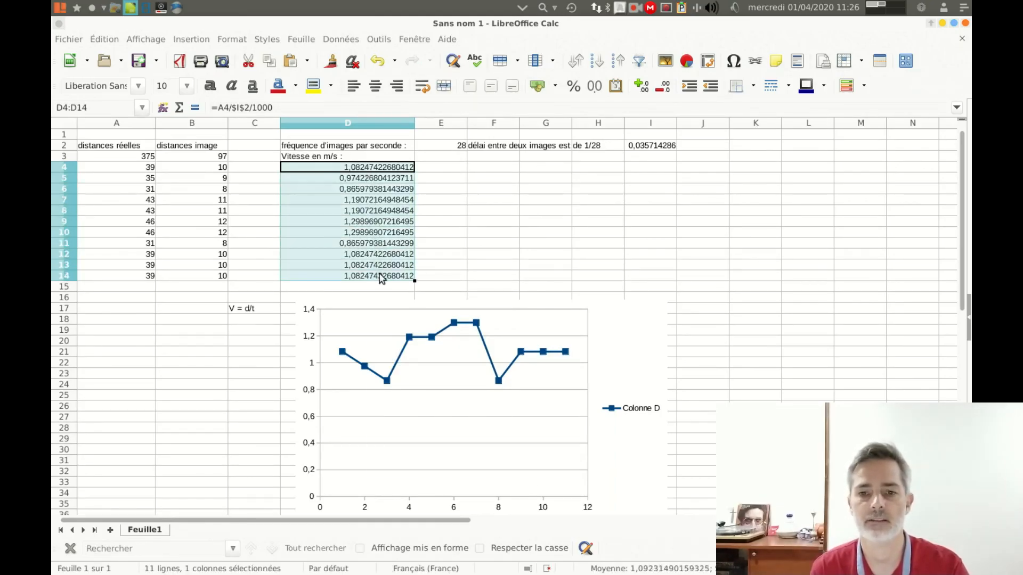
right_click(381, 278)
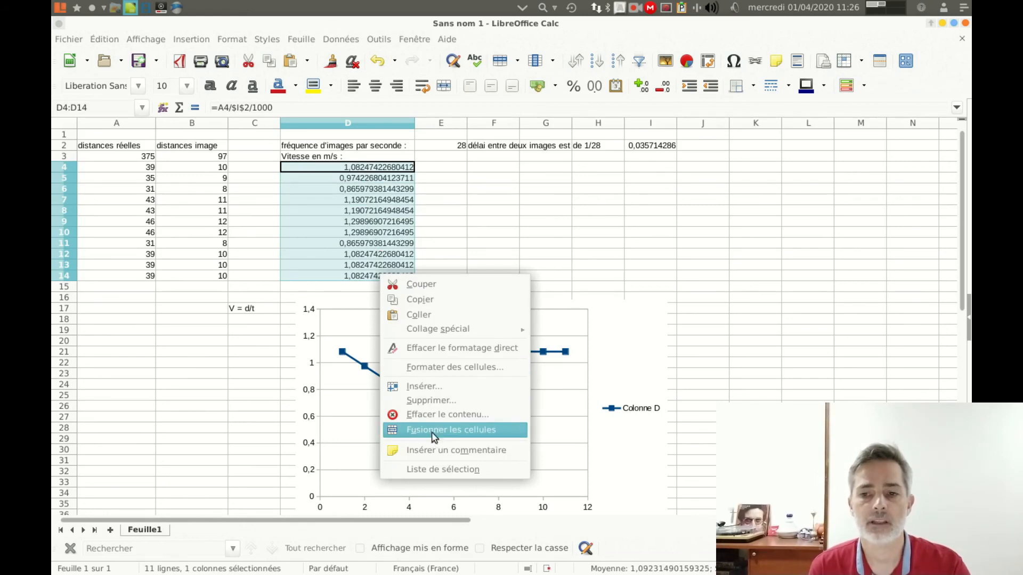
left_click(437, 366)
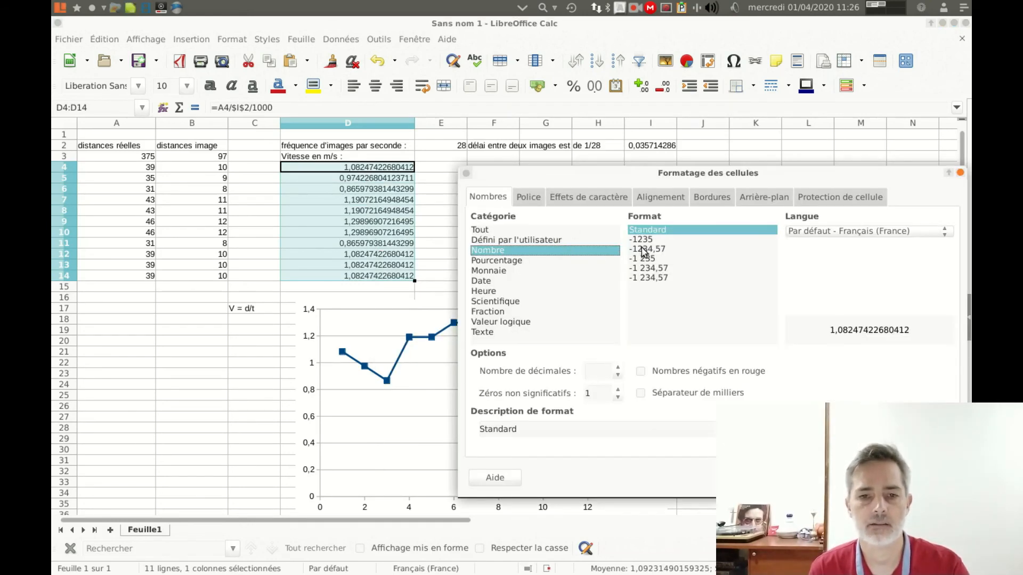
left_click(646, 268)
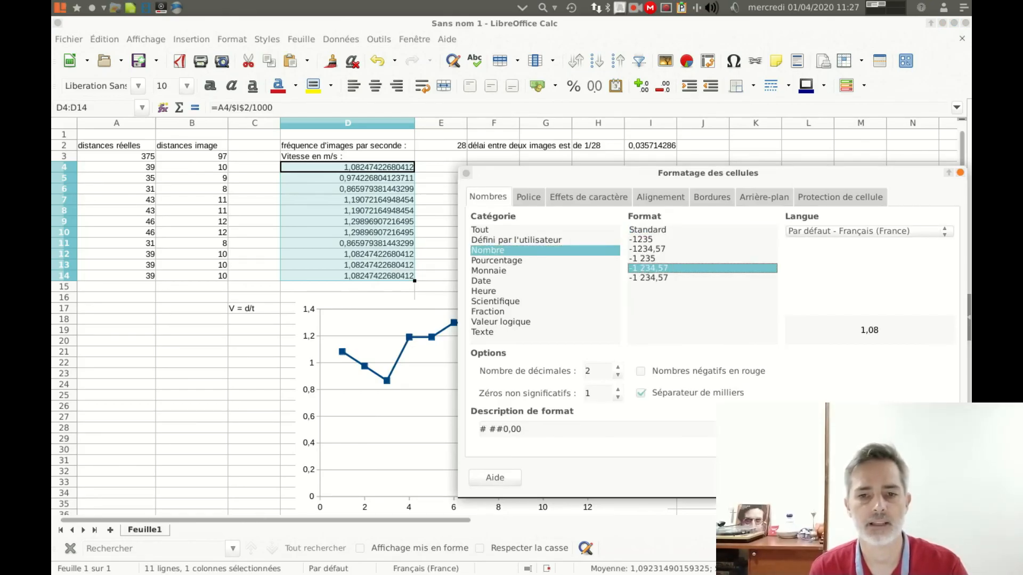
key("Return")
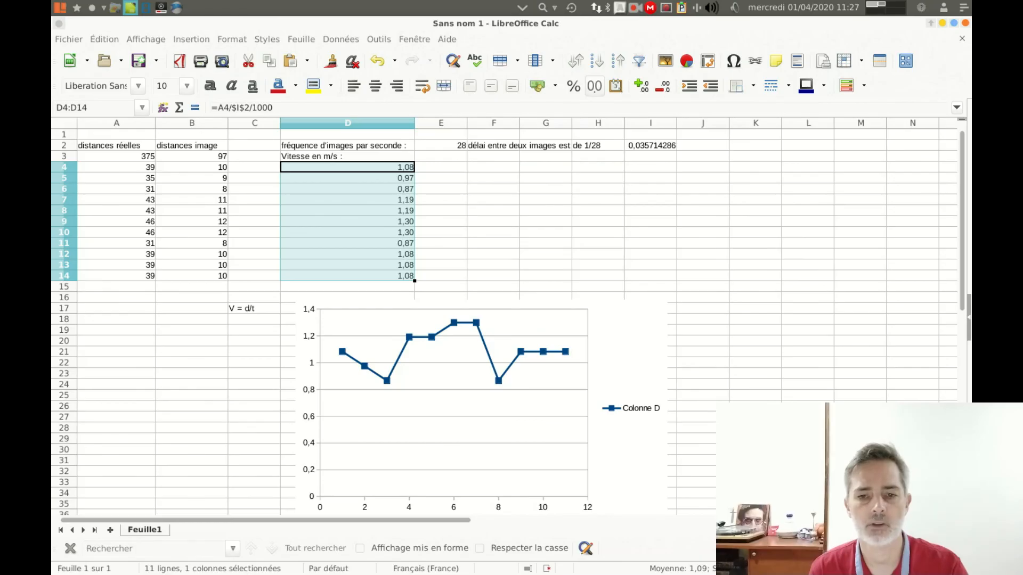